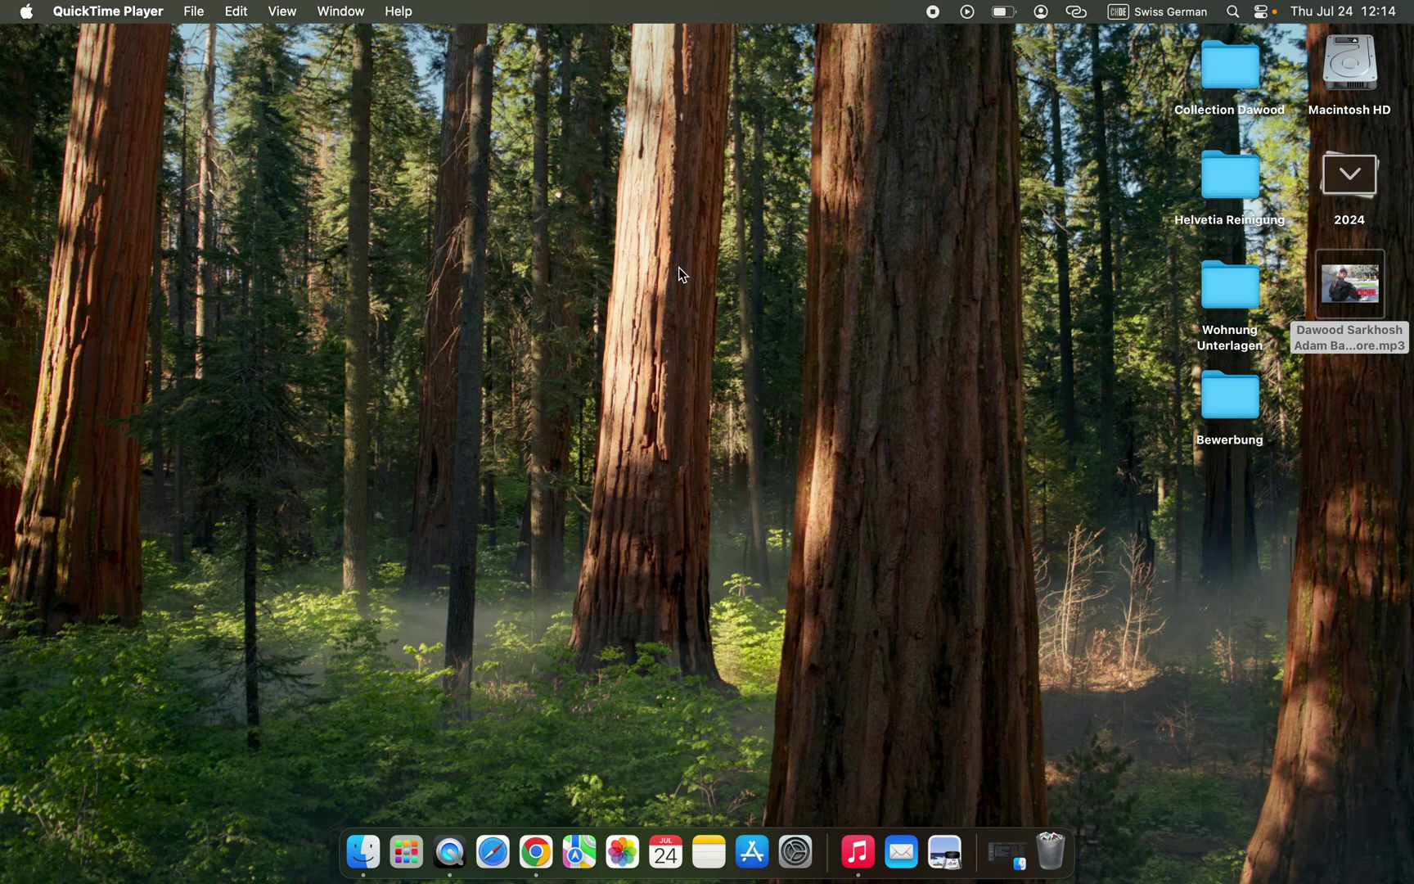
Switch to Google Chrome and show its window in full screen.
{"action": "left_click", "coordinate": [536, 851]}
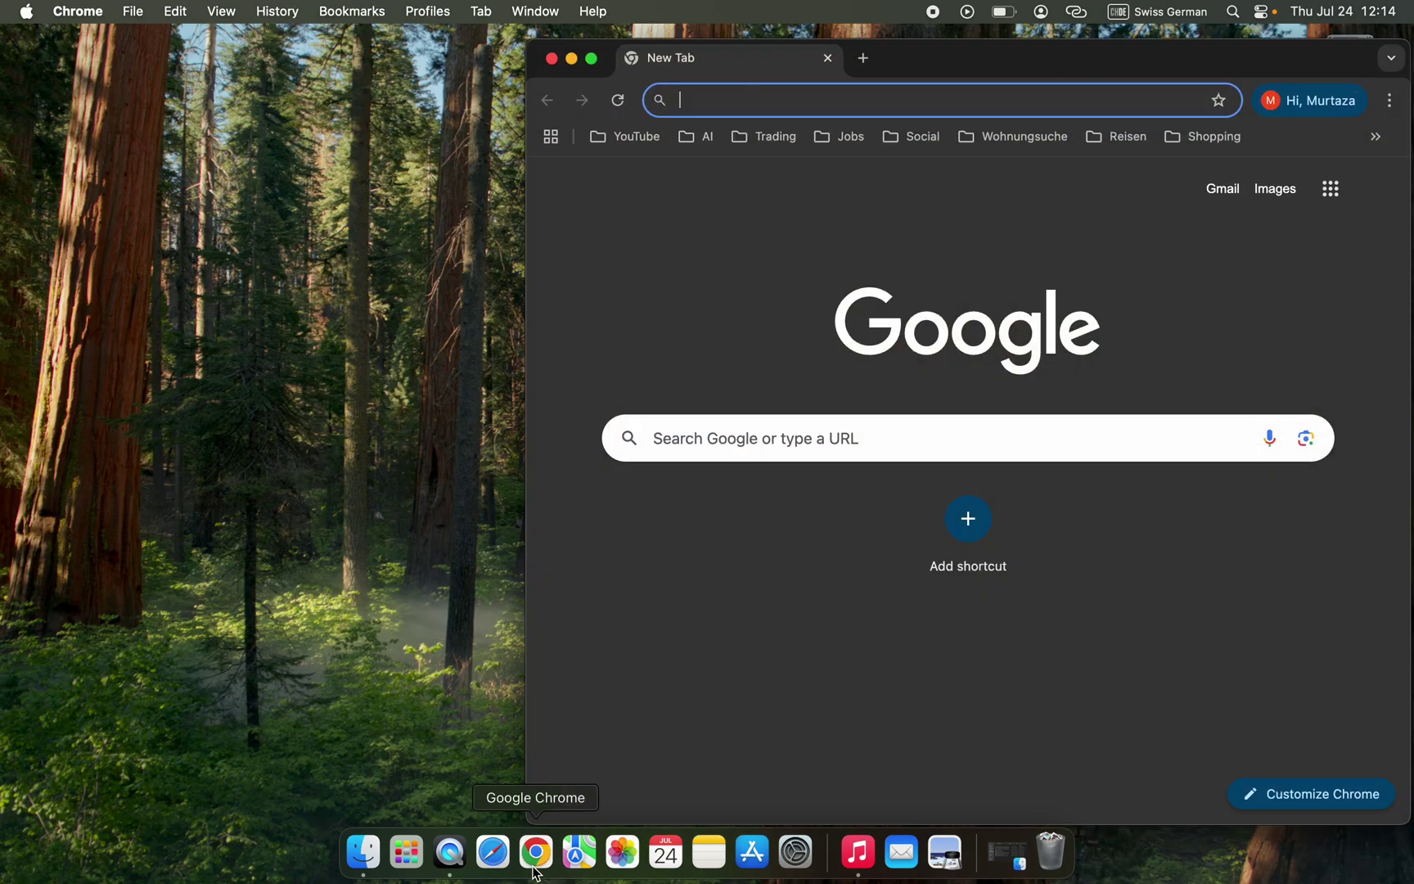
{"action": "left_click", "coordinate": [593, 59]}
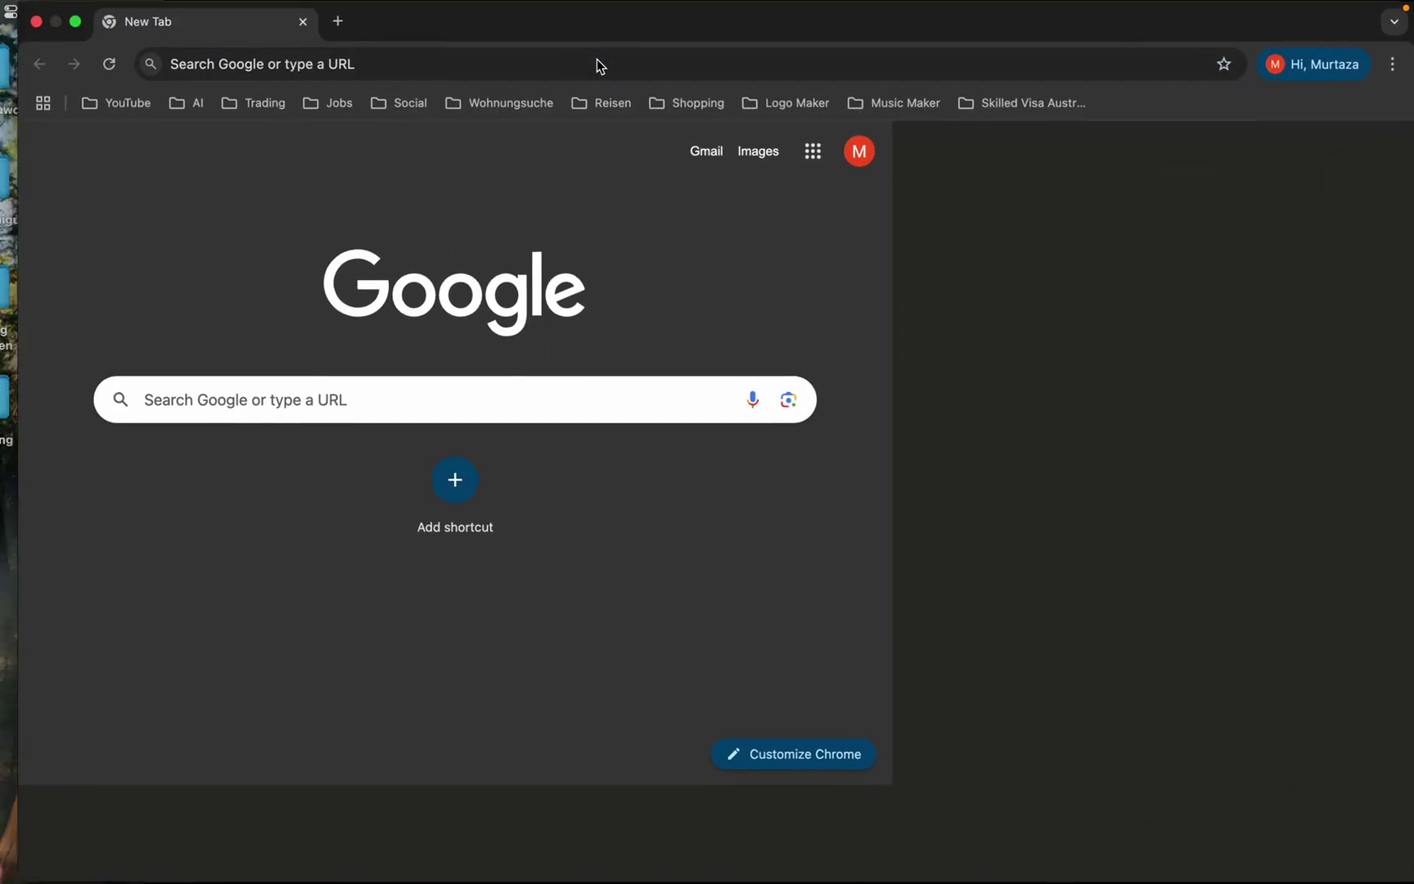
Load the website wizzy.io.
{"action": "left_click", "coordinate": [597, 65]}
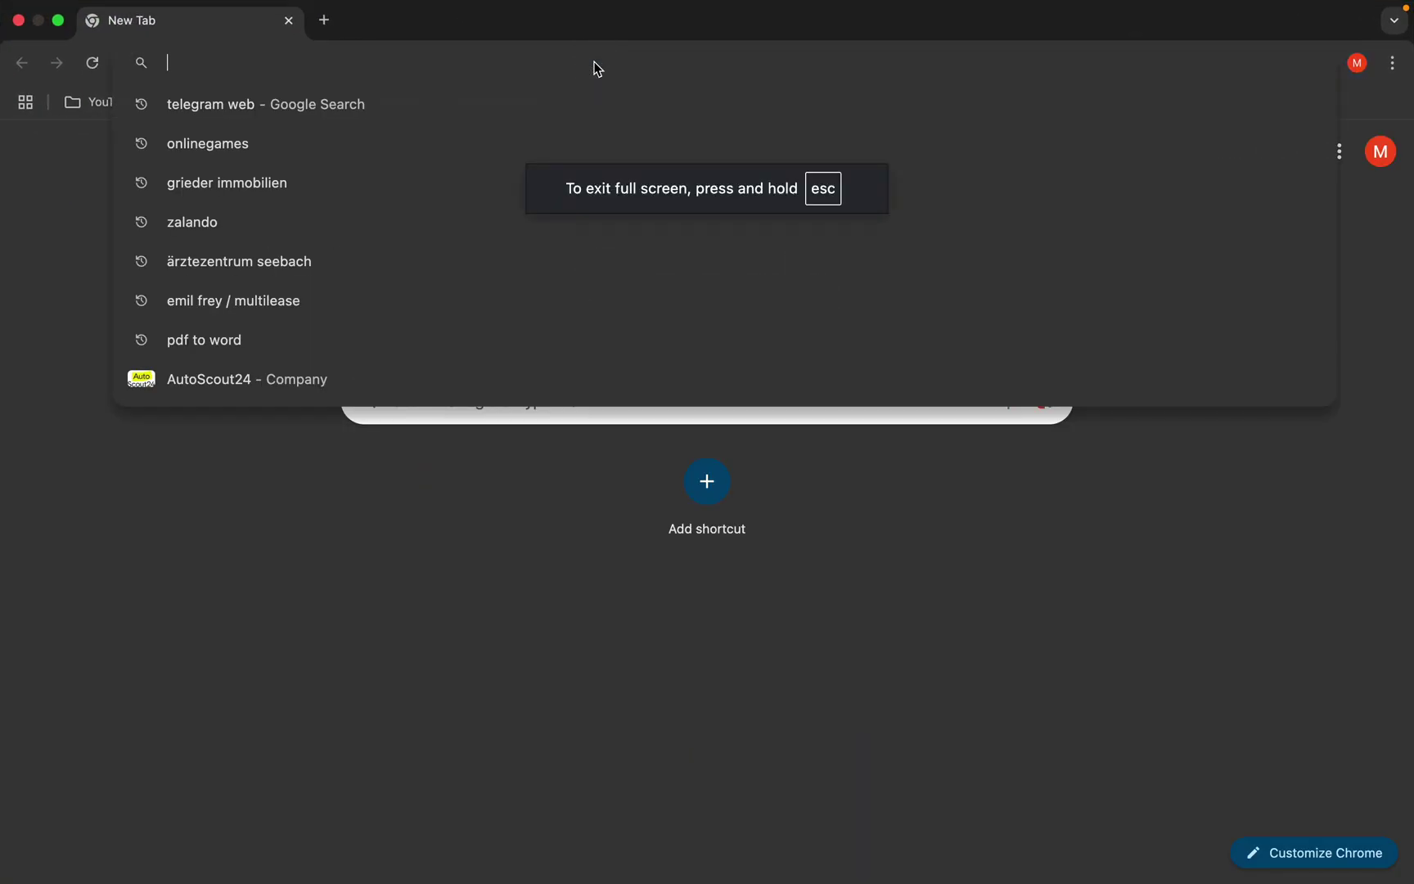
{"action": "type", "text": "wiz"}
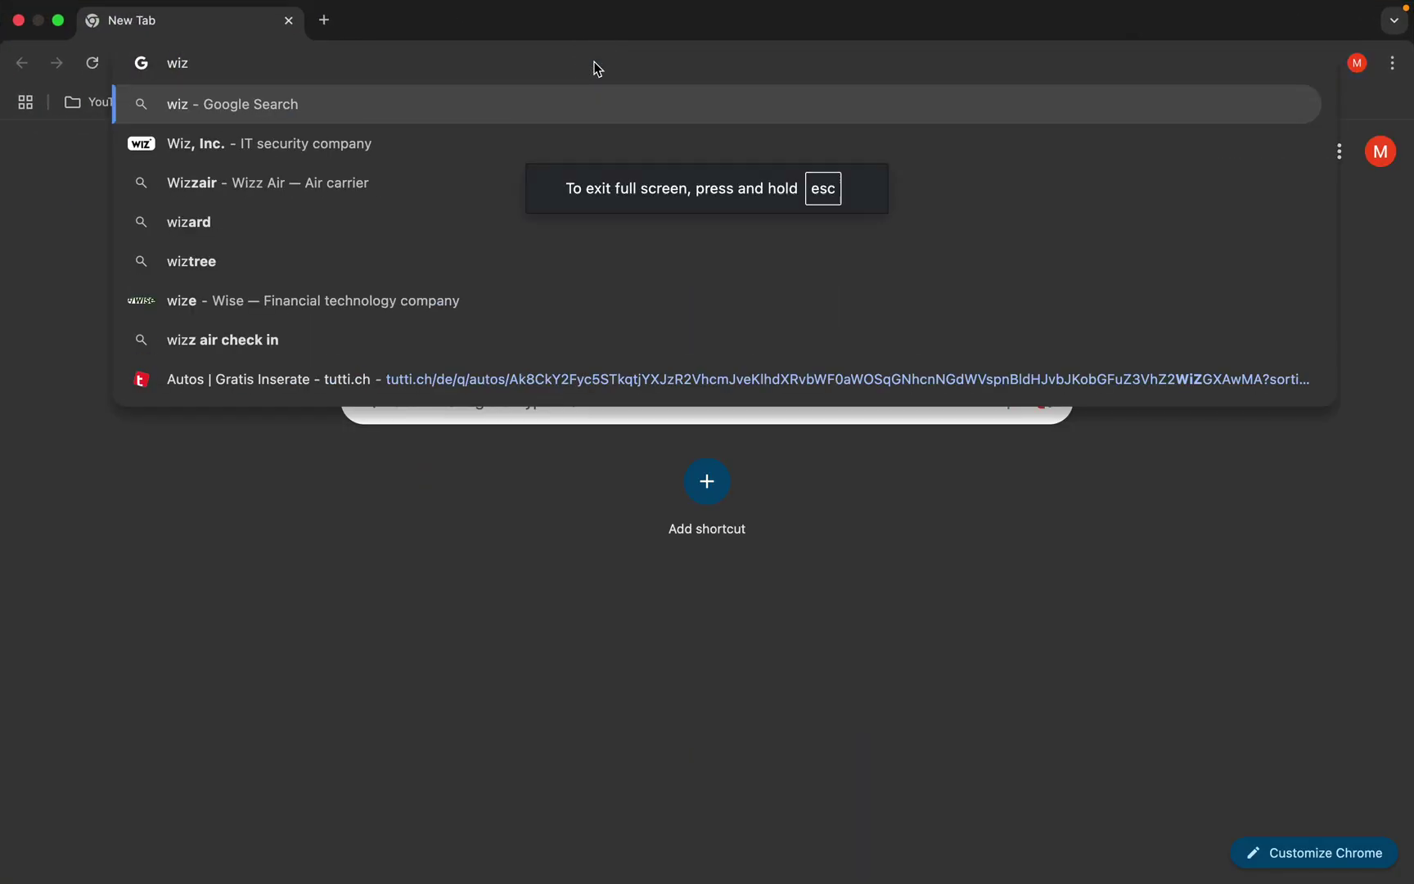
{"action": "type", "text": "z"}
{"action": "type", "text": "y.io"}
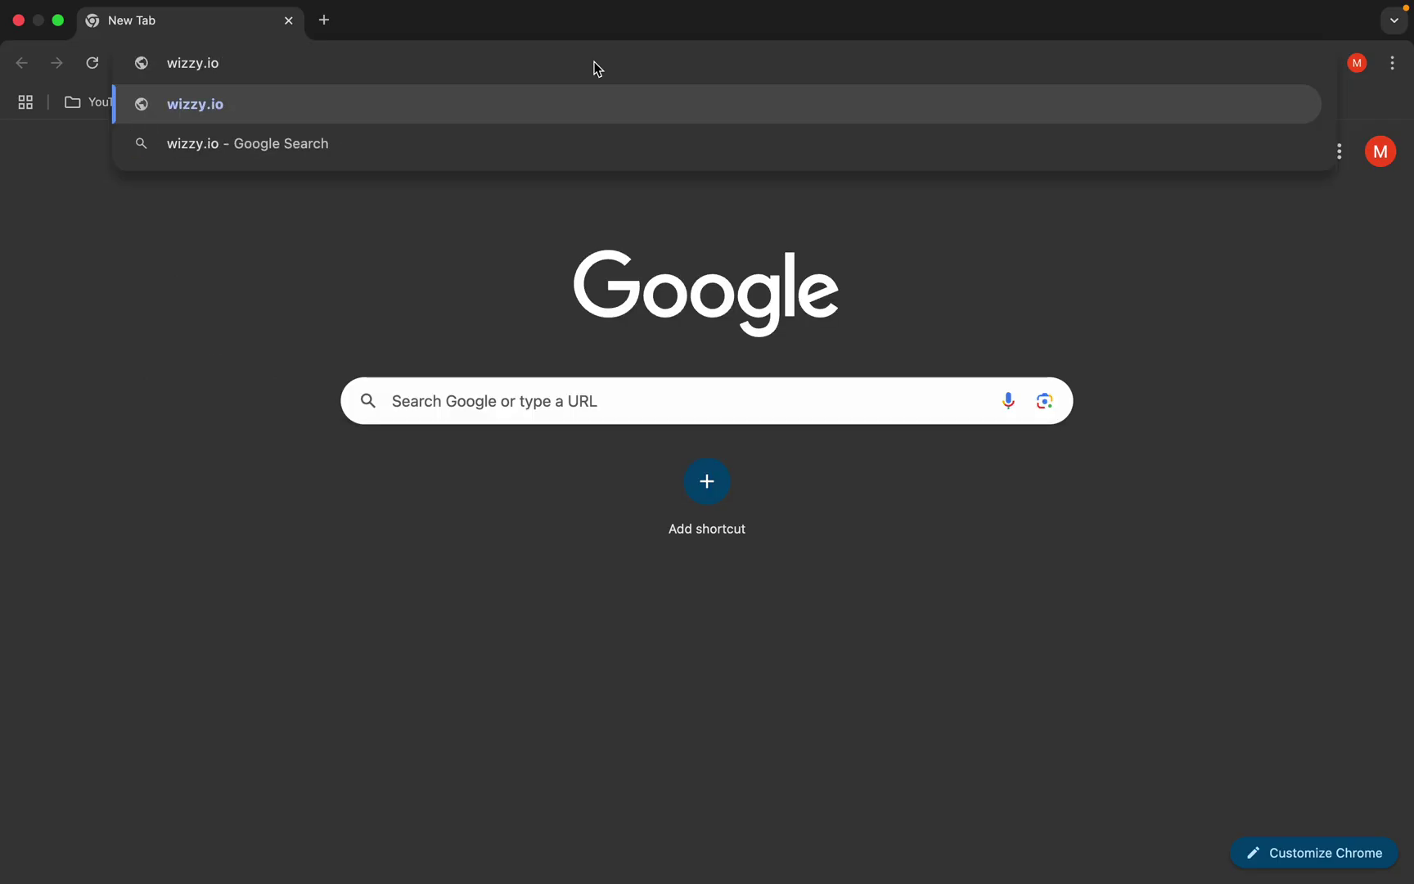
{"action": "key", "text": "Return"}
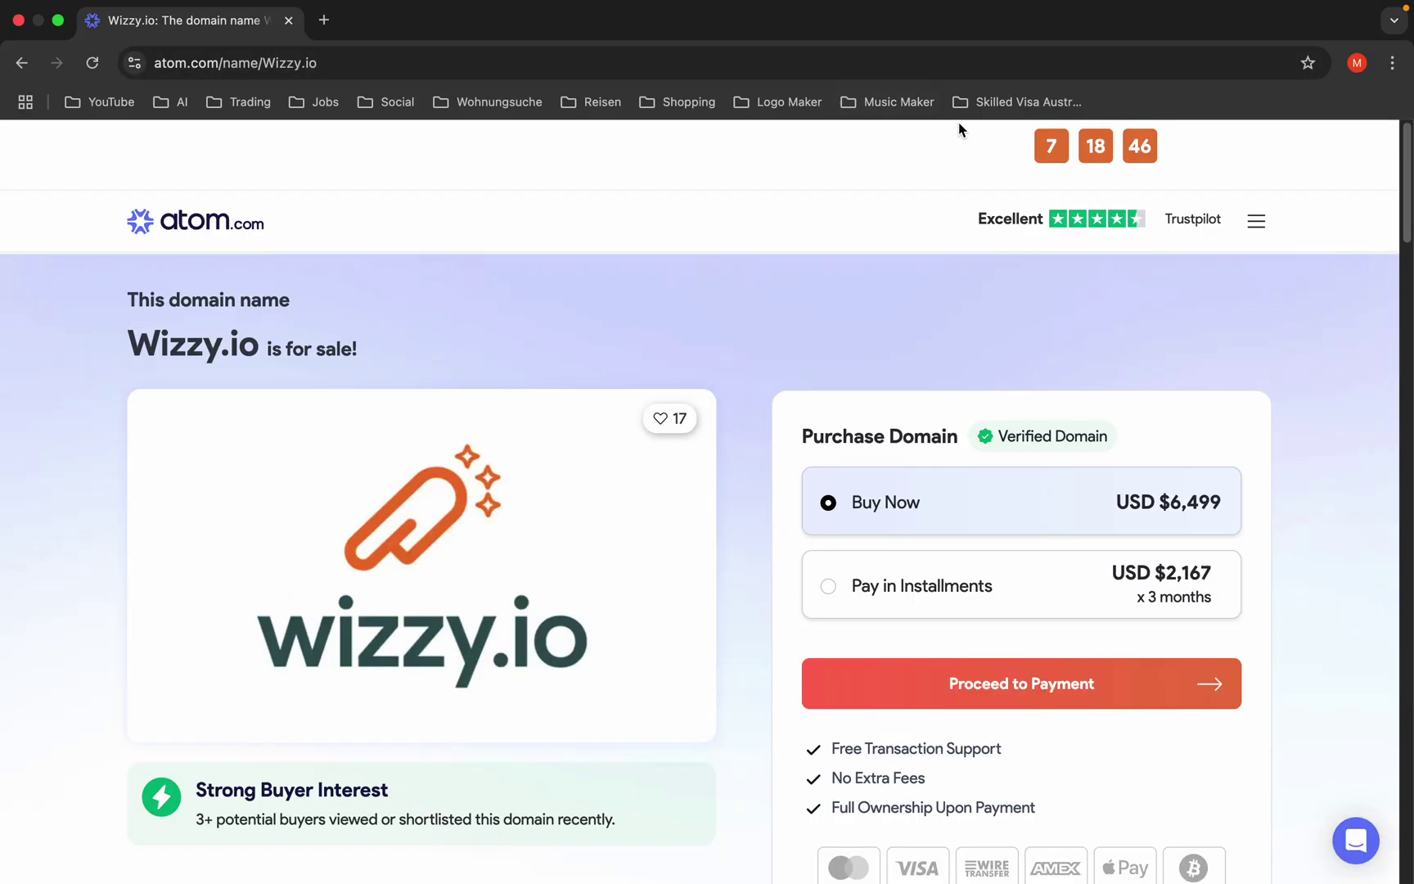
Open the bookmarked Vizzy editor, closing the ad and the template gallery.
{"action": "left_click", "coordinate": [898, 105]}
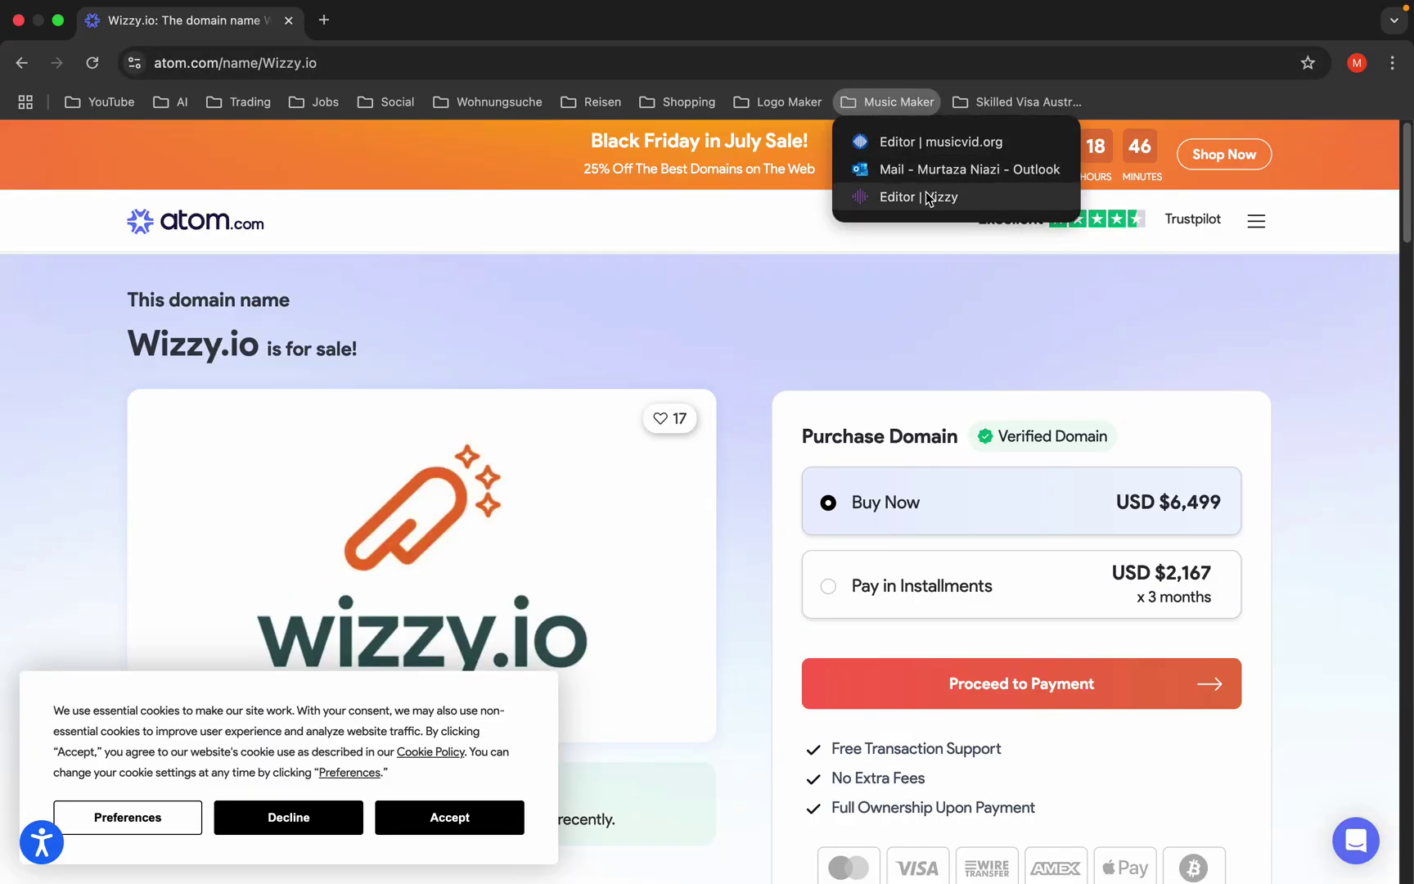
{"action": "left_click", "coordinate": [927, 196]}
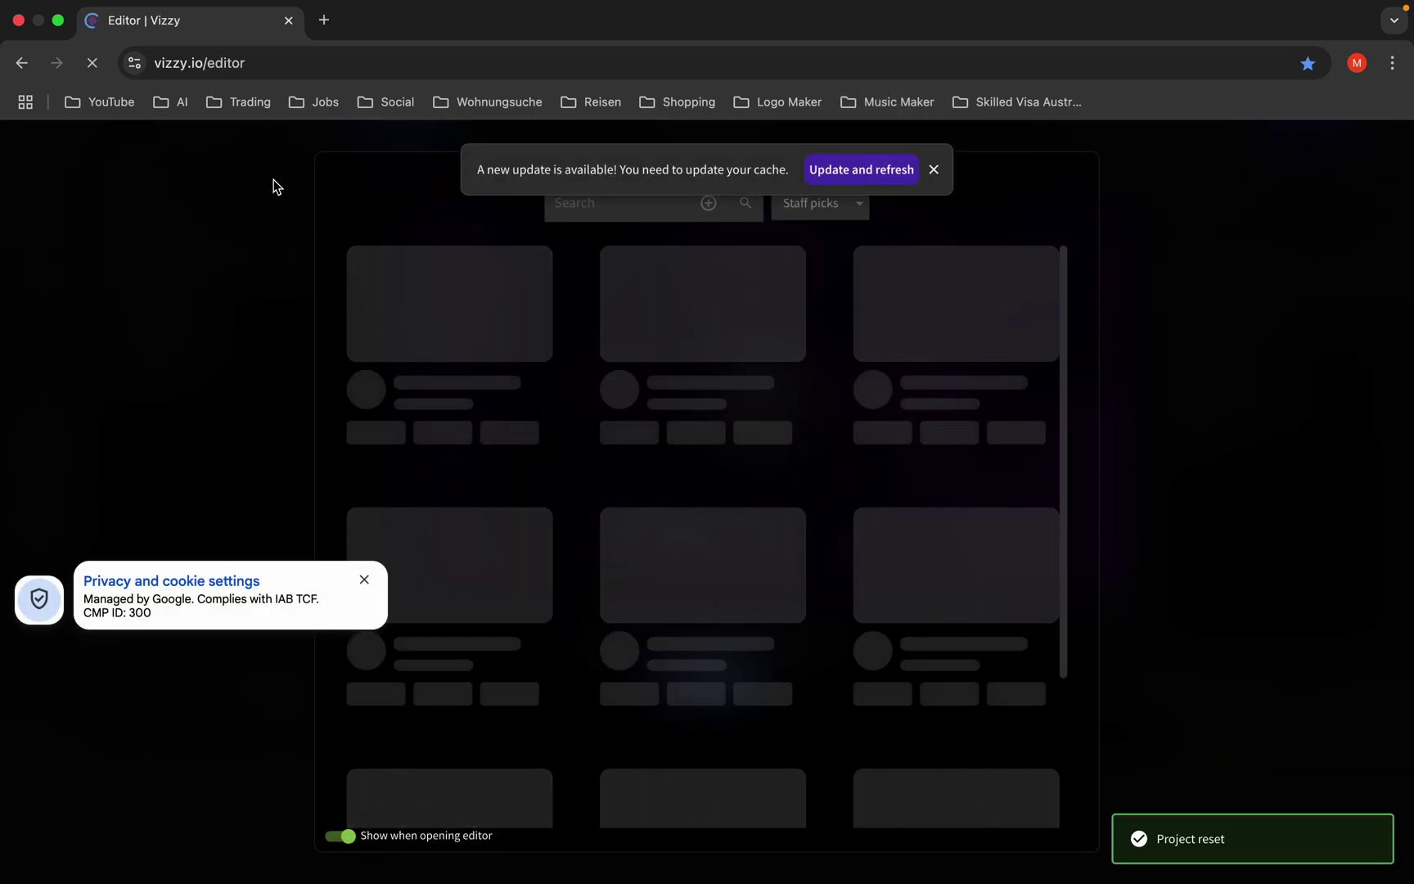
{"action": "left_click", "coordinate": [249, 64]}
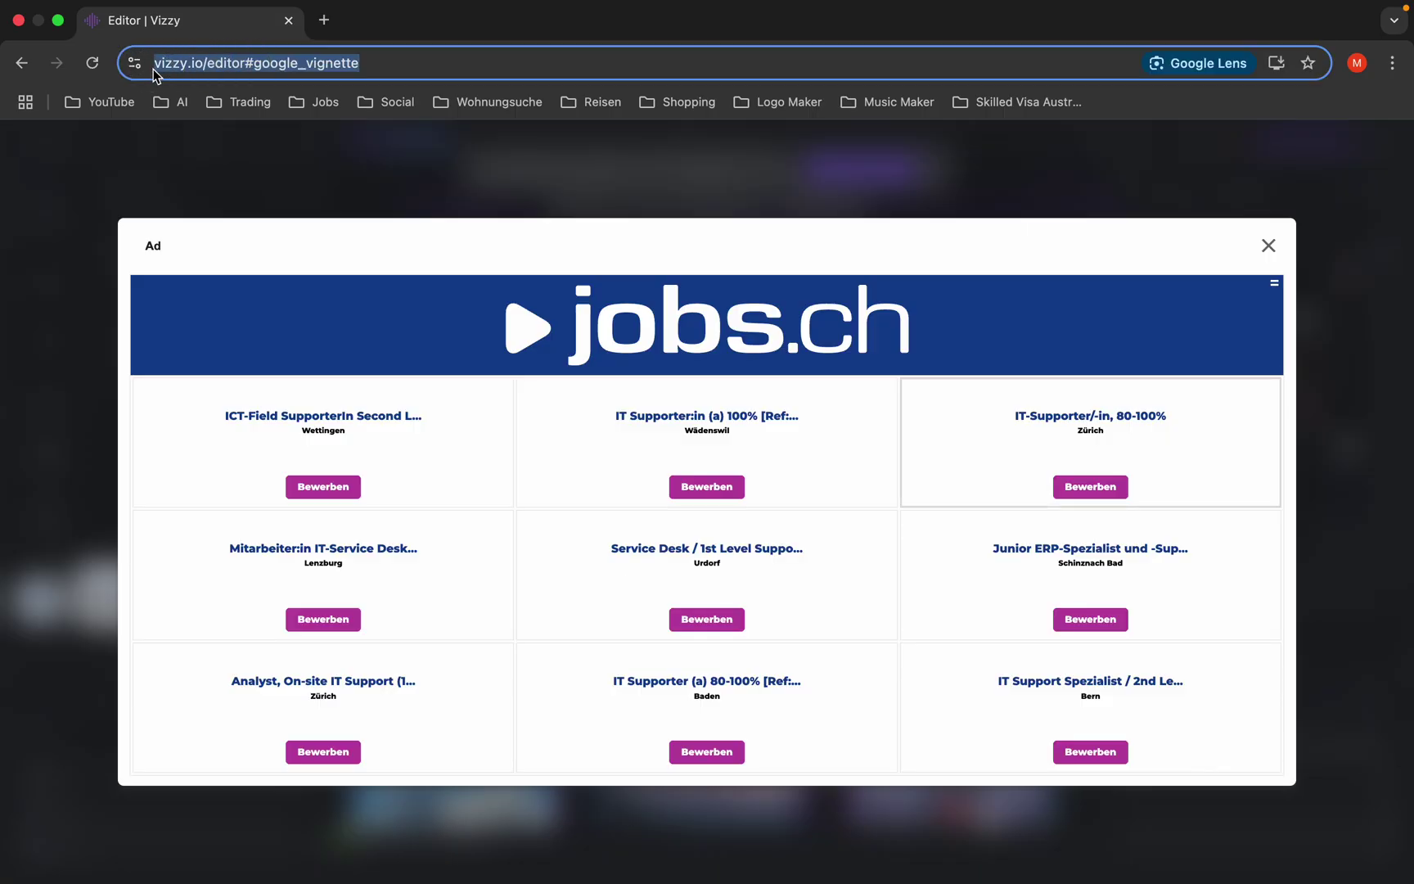
{"action": "left_click", "coordinate": [1268, 245]}
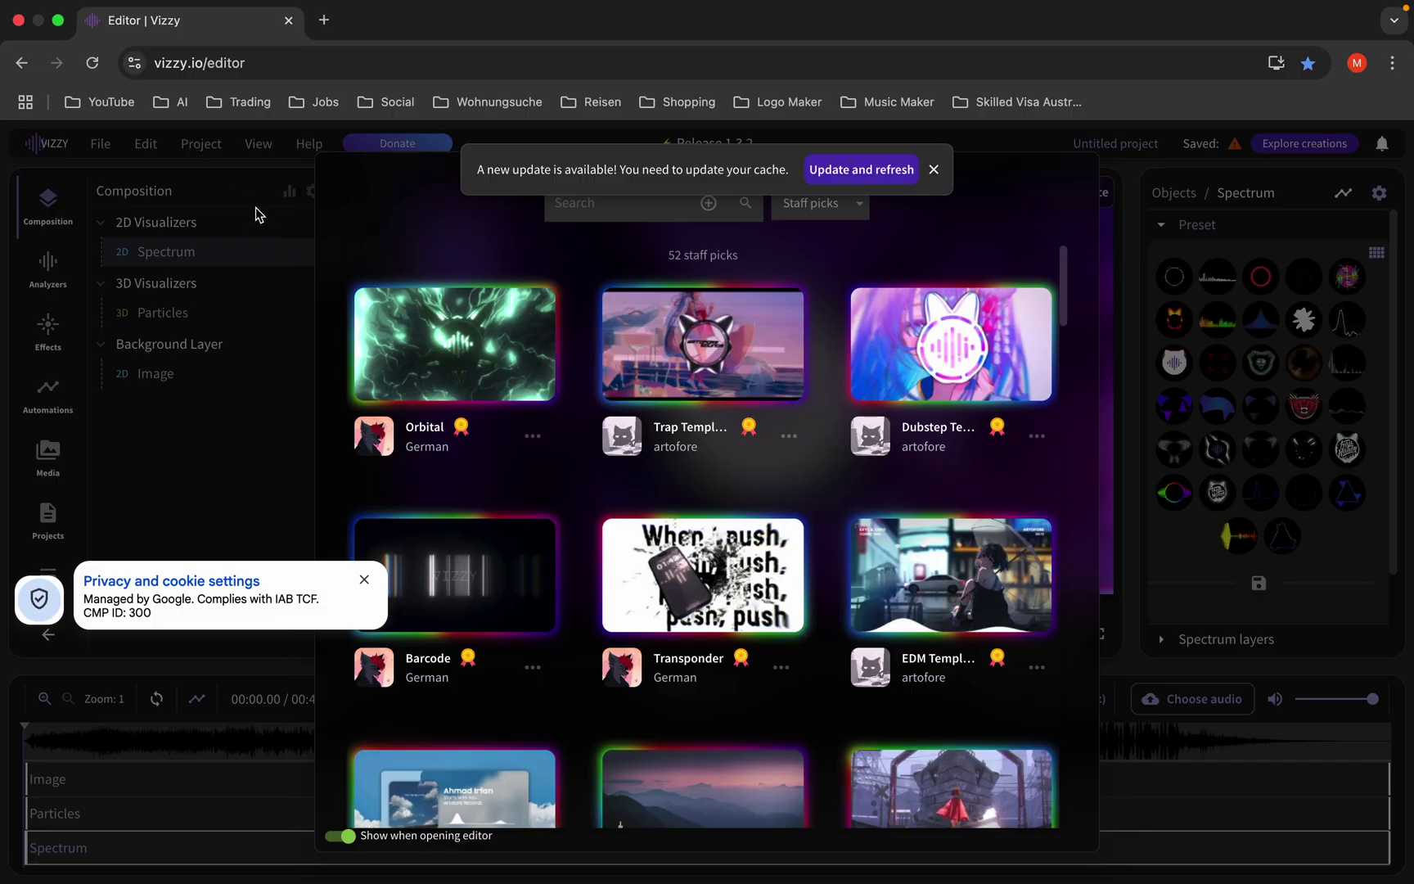
{"action": "left_click", "coordinate": [258, 464]}
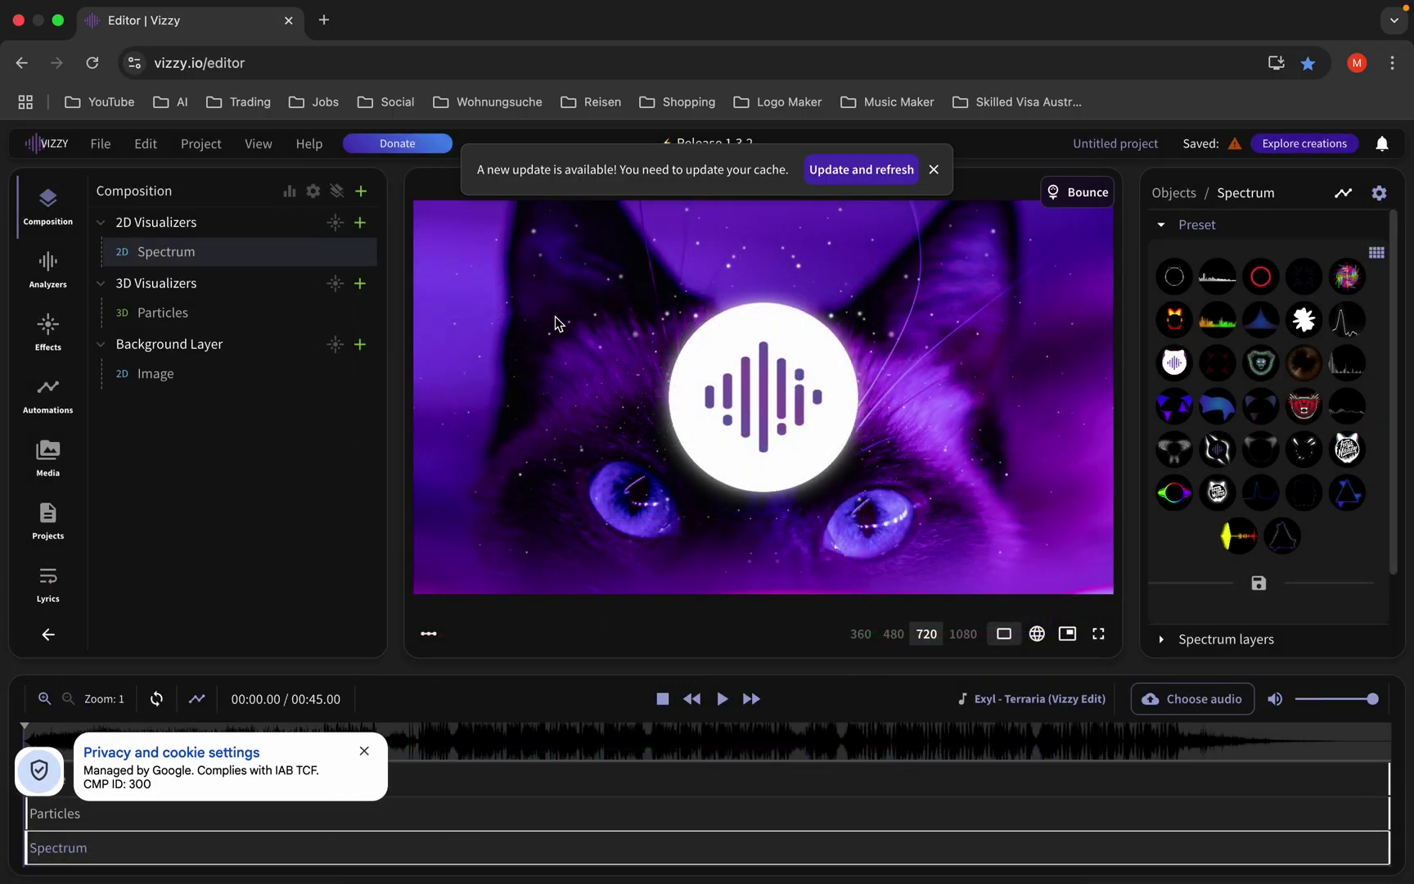
Go to the Vizzy home page at vizzy.io, leaving the editor without saving.
{"action": "double_click", "coordinate": [253, 59]}
{"action": "key", "text": "BackSpace"}
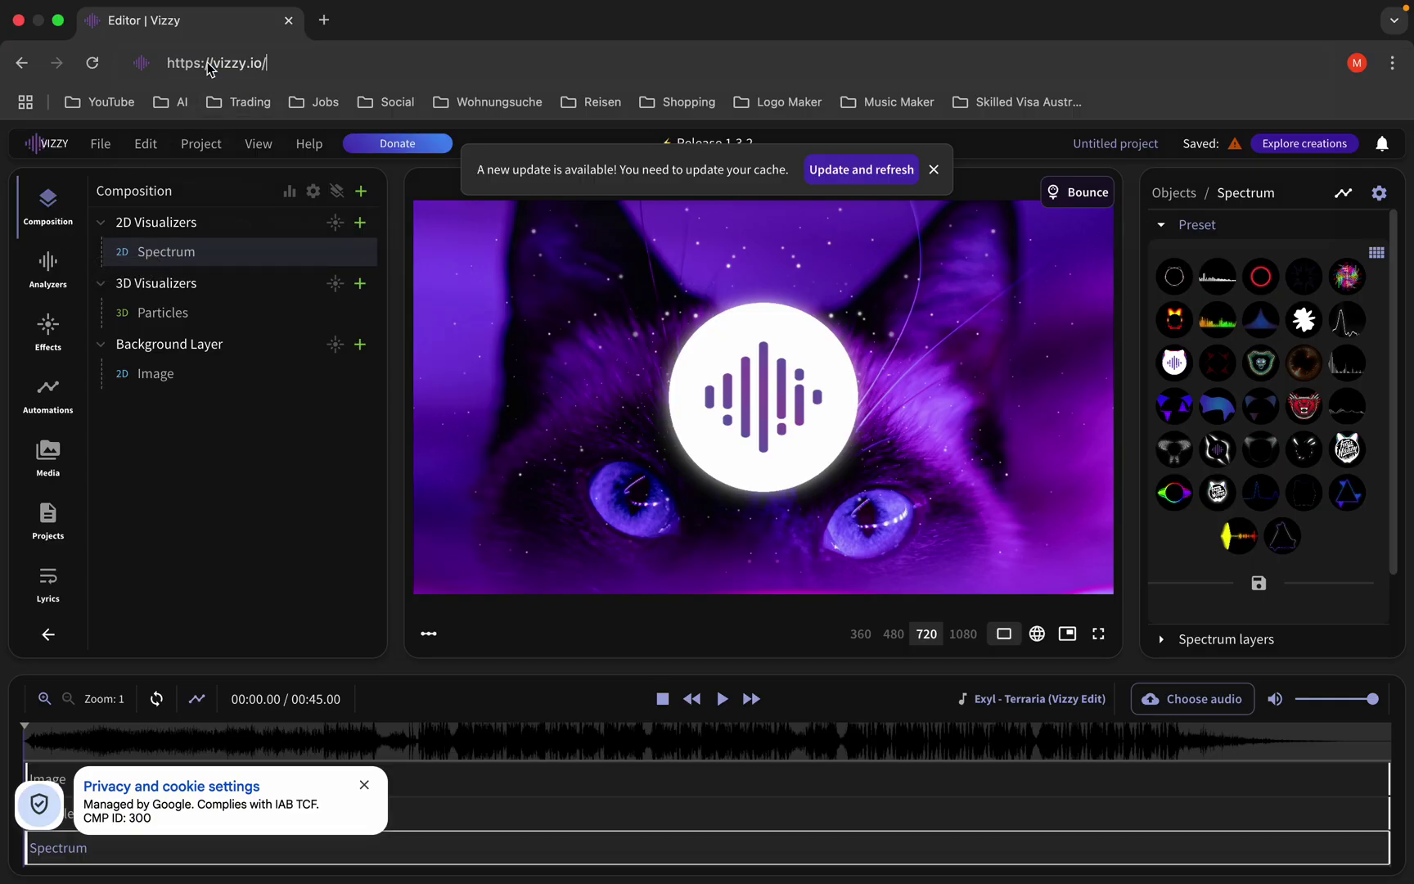
{"action": "key", "text": "Return"}
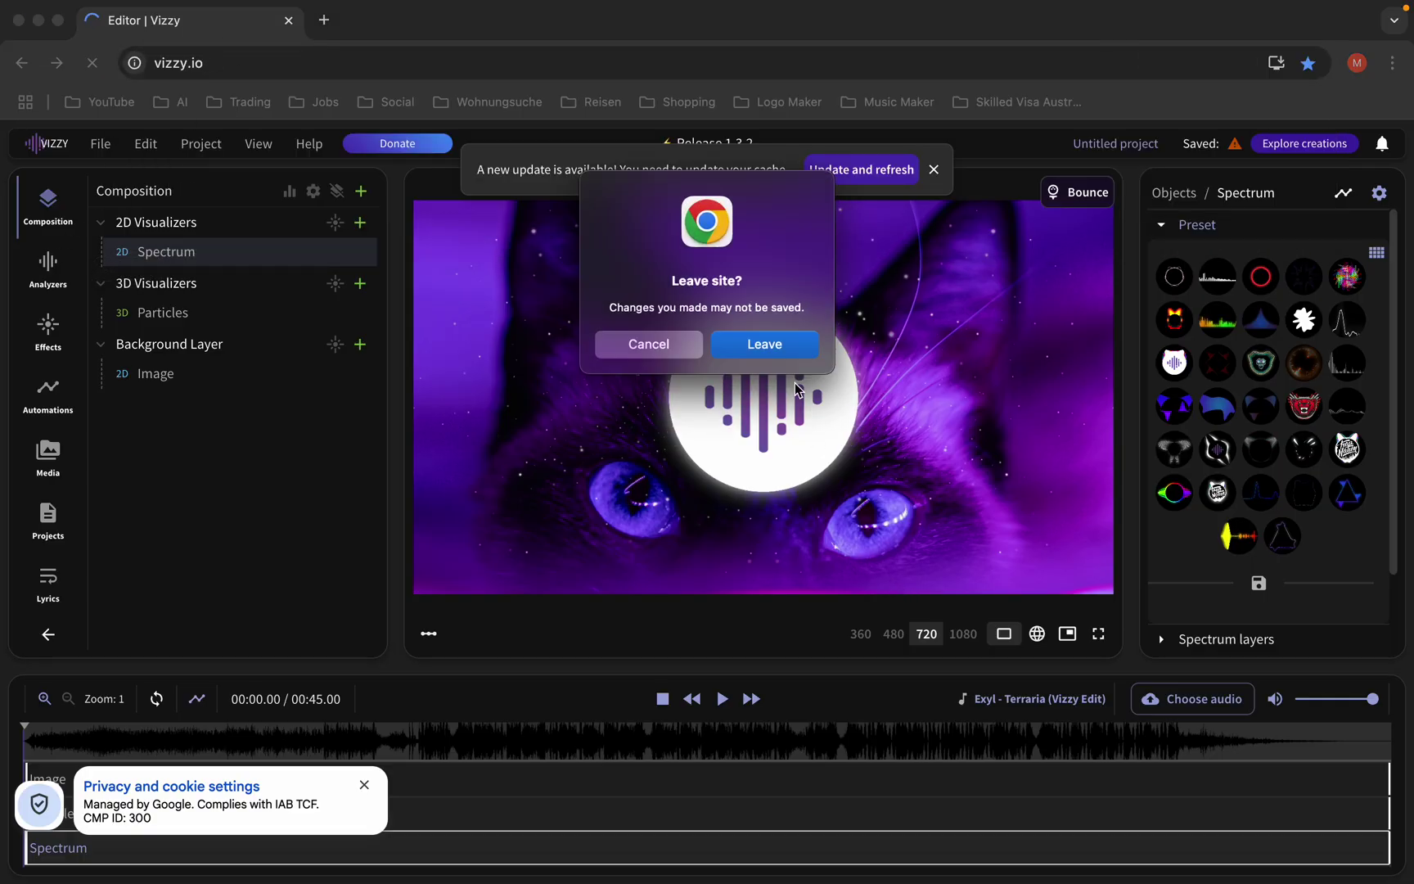
{"action": "left_click", "coordinate": [764, 344]}
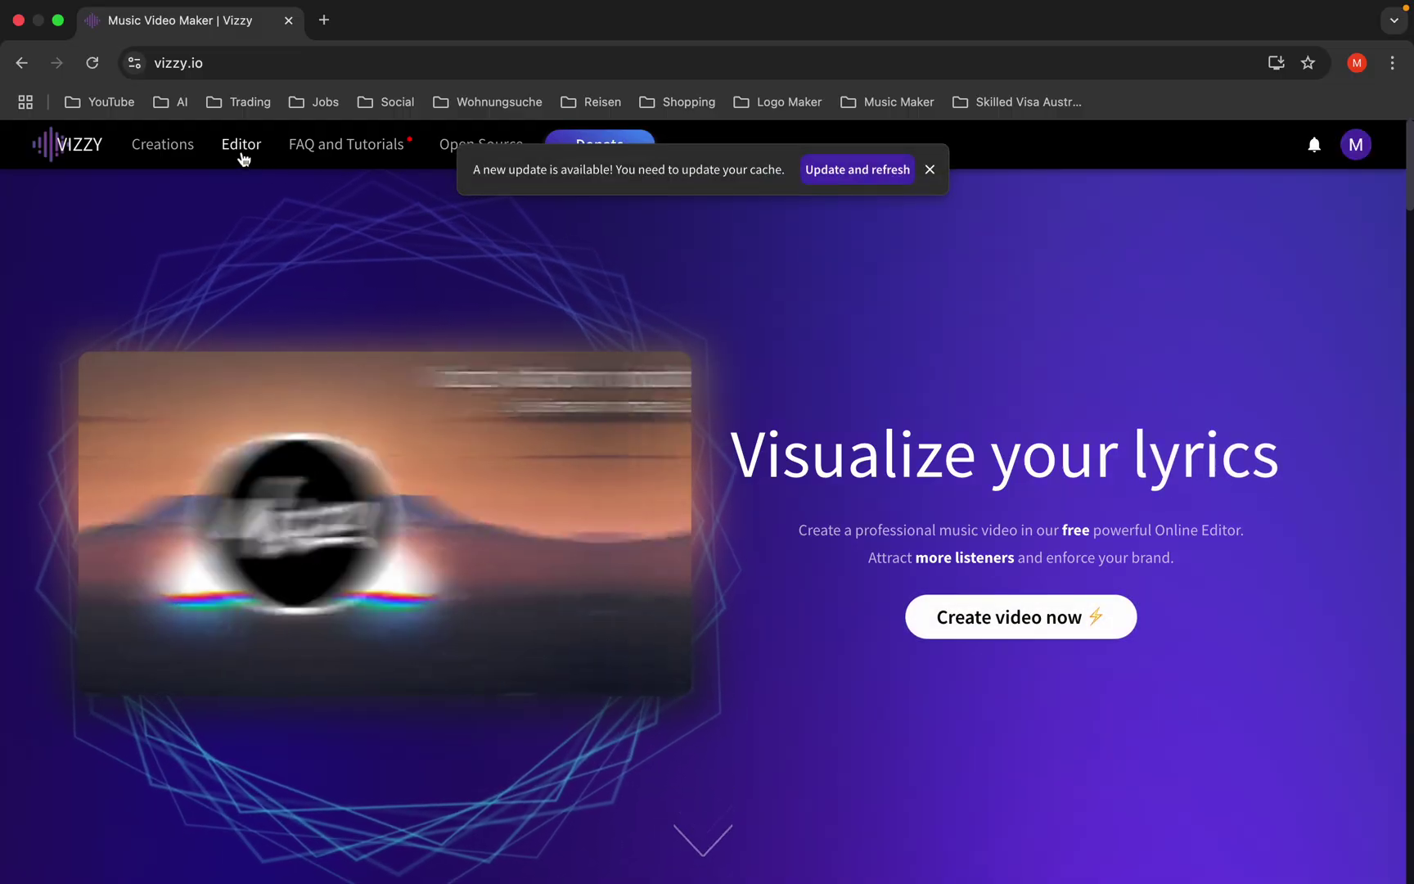
Open the Vizzy editor and load the Record Label Template (001) with the dusk mountain background from the staff picks.
{"action": "left_click", "coordinate": [241, 153]}
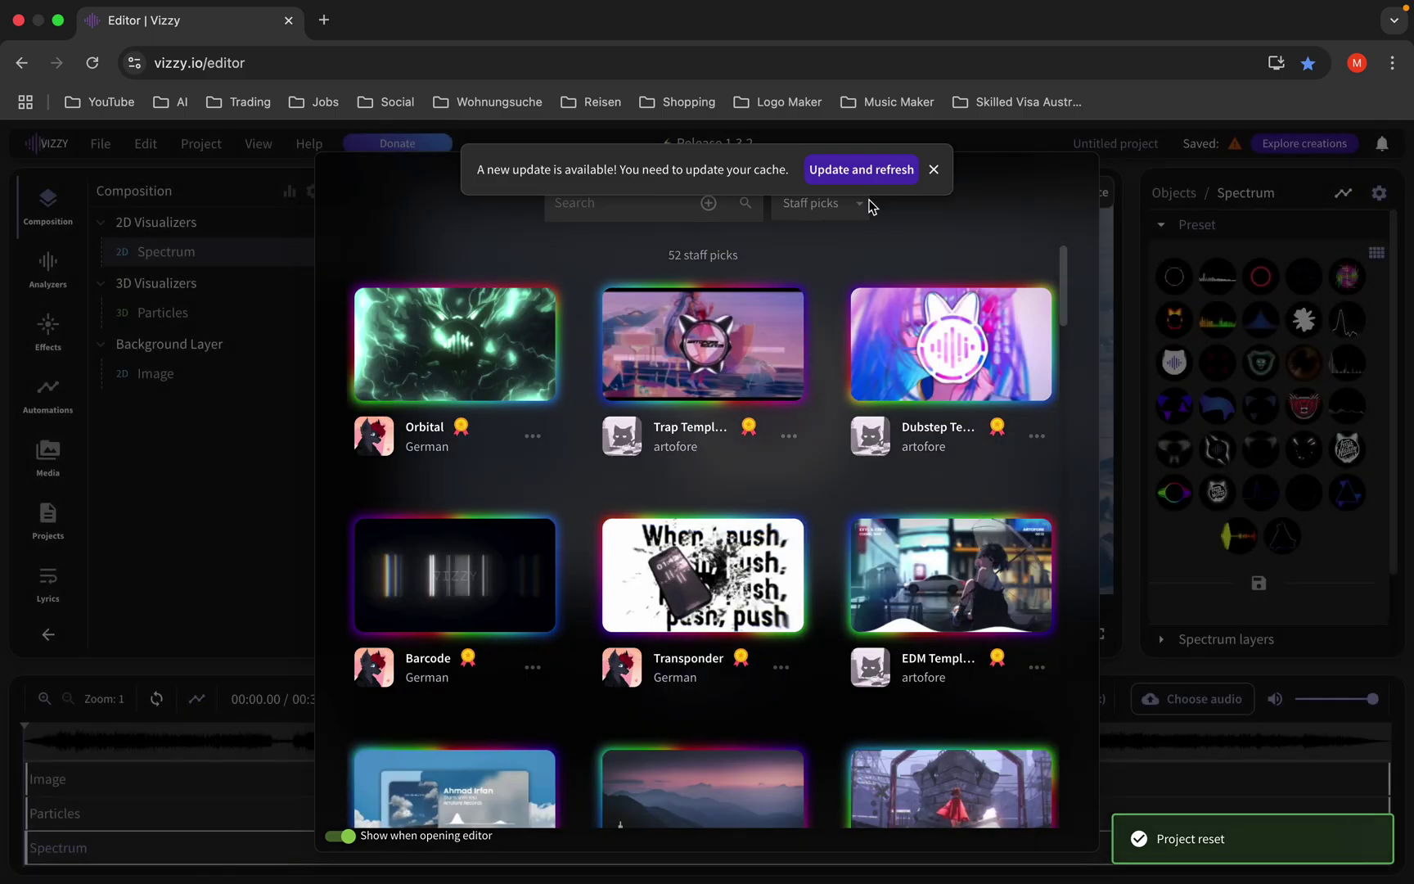
{"action": "scroll", "coordinate": [696, 393], "scroll_direction": "down", "scroll_amount": 3}
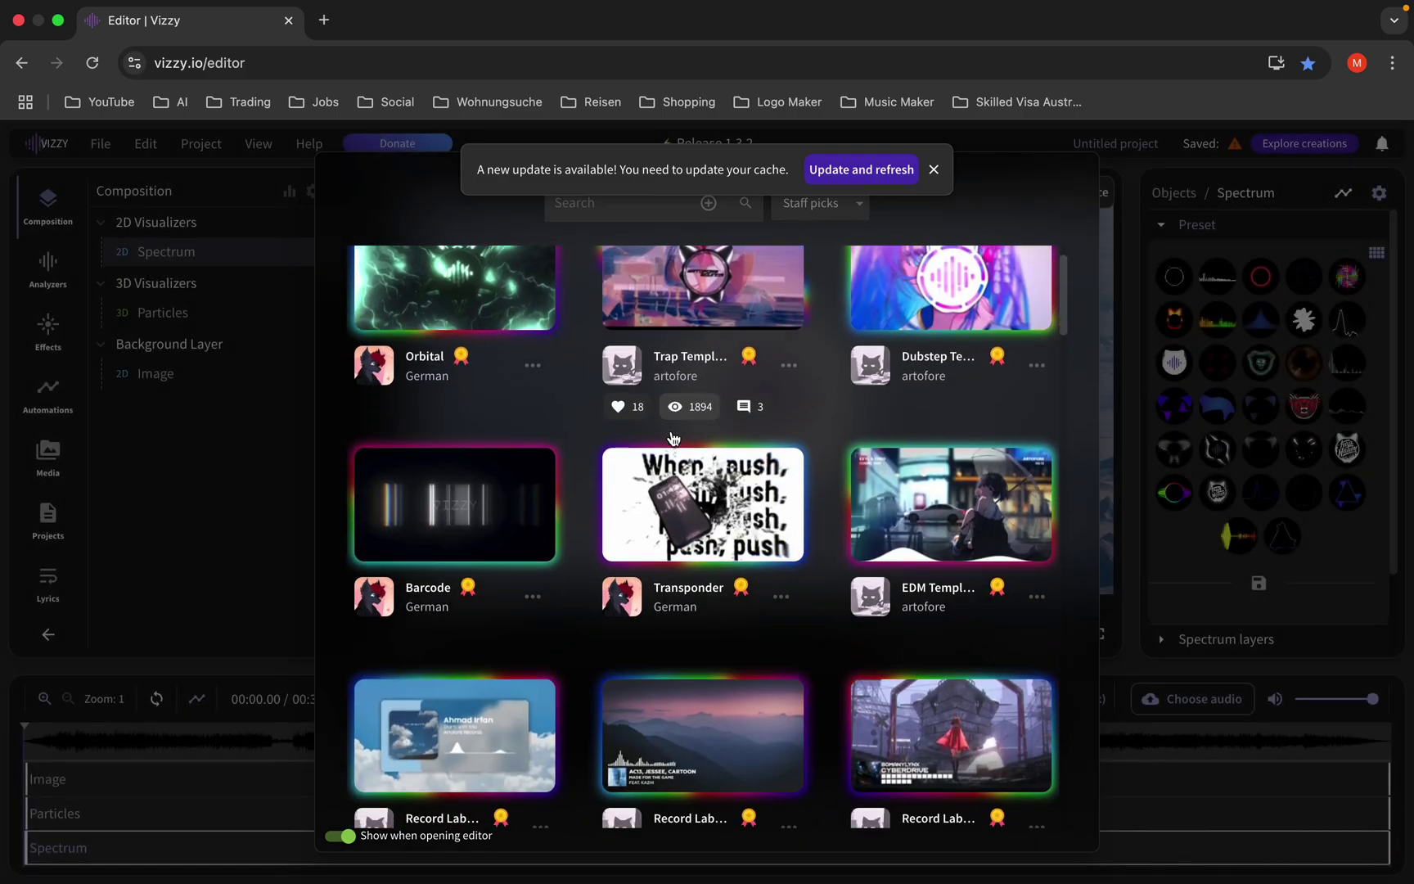
{"action": "scroll", "coordinate": [672, 438], "scroll_direction": "down", "scroll_amount": 2}
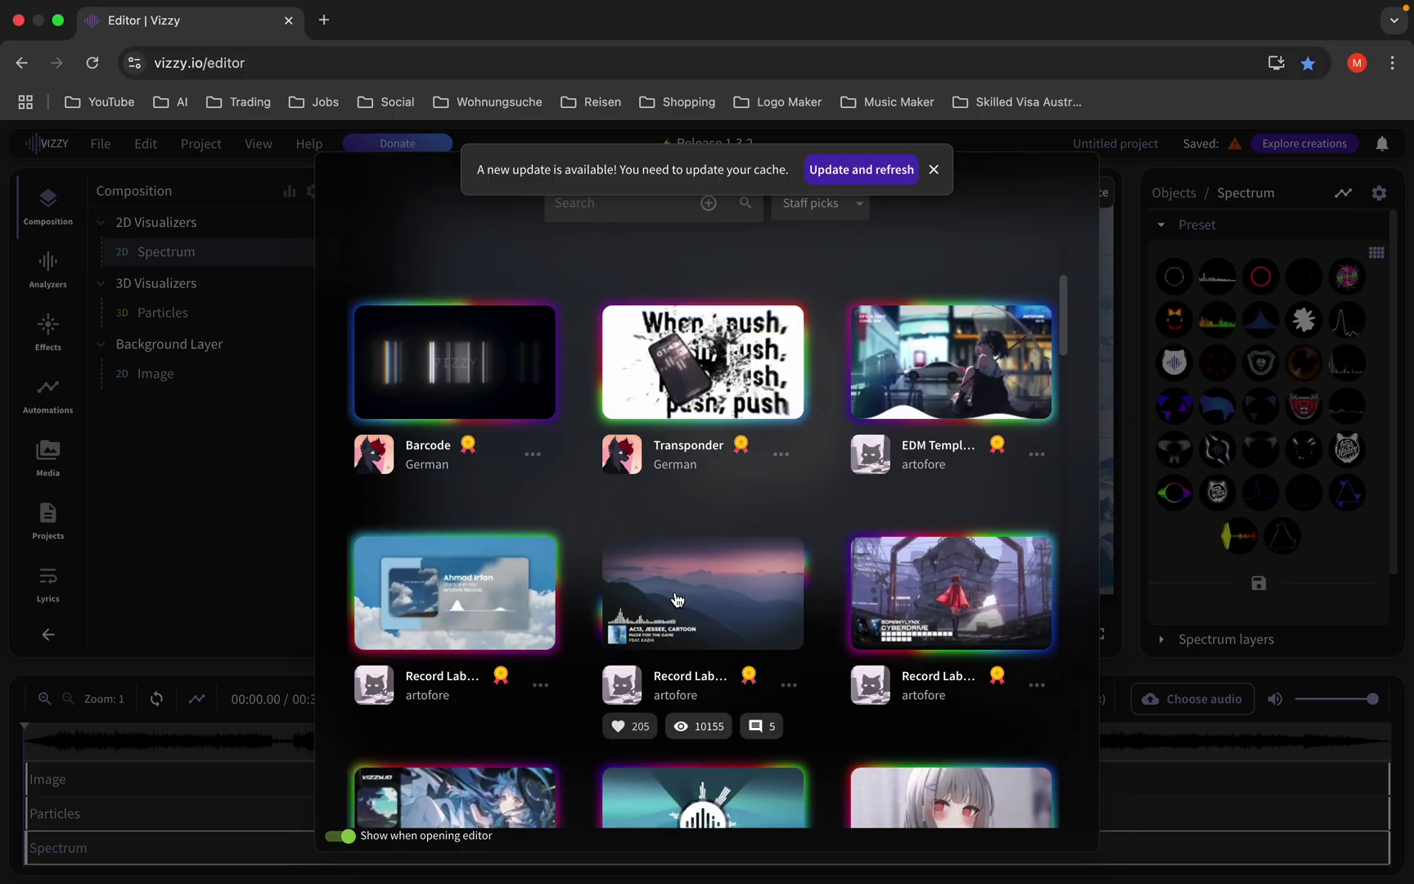
{"action": "left_click", "coordinate": [676, 583]}
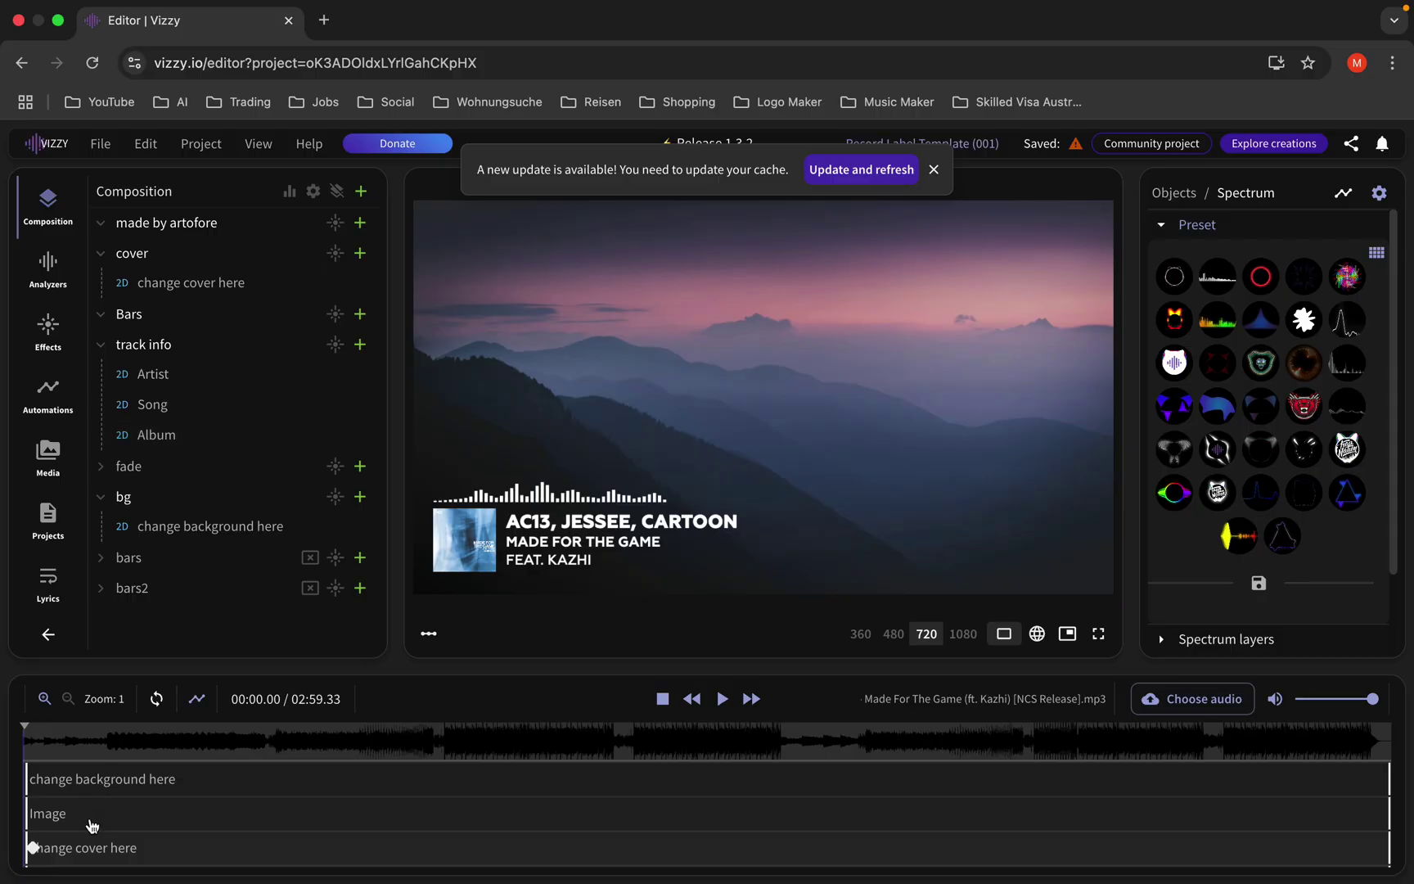
Review the template's layers in the timeline, from the background down to the spectrum.
{"action": "scroll", "coordinate": [90, 827], "scroll_direction": "down", "scroll_amount": 2}
{"action": "scroll", "coordinate": [90, 827], "scroll_direction": "up", "scroll_amount": 1}
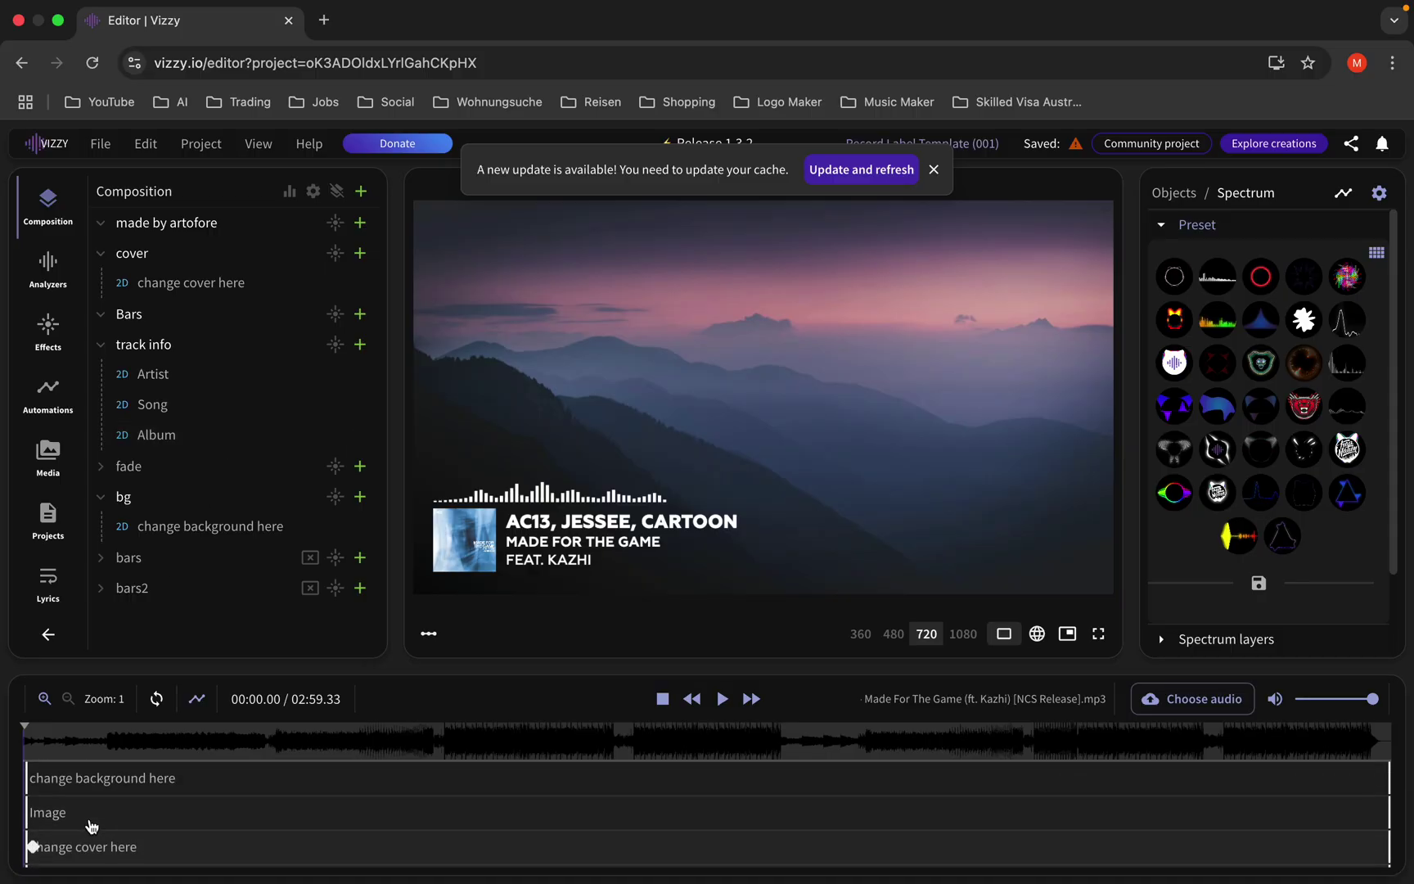
{"action": "scroll", "coordinate": [90, 827], "scroll_direction": "down", "scroll_amount": 2}
{"action": "scroll", "coordinate": [90, 826], "scroll_direction": "down", "scroll_amount": 1}
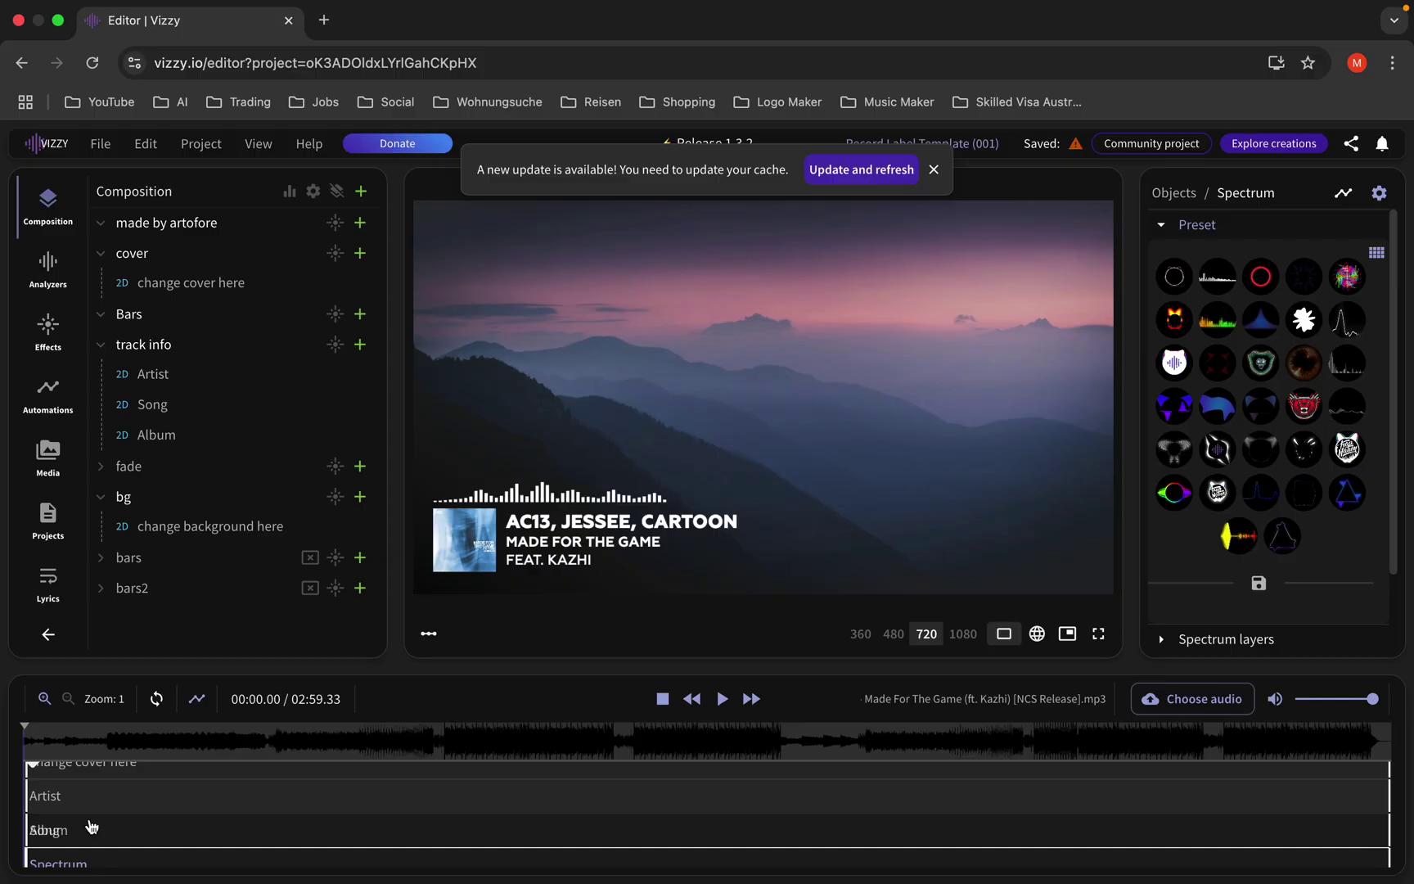
{"action": "scroll", "coordinate": [104, 845], "scroll_direction": "down", "scroll_amount": 1}
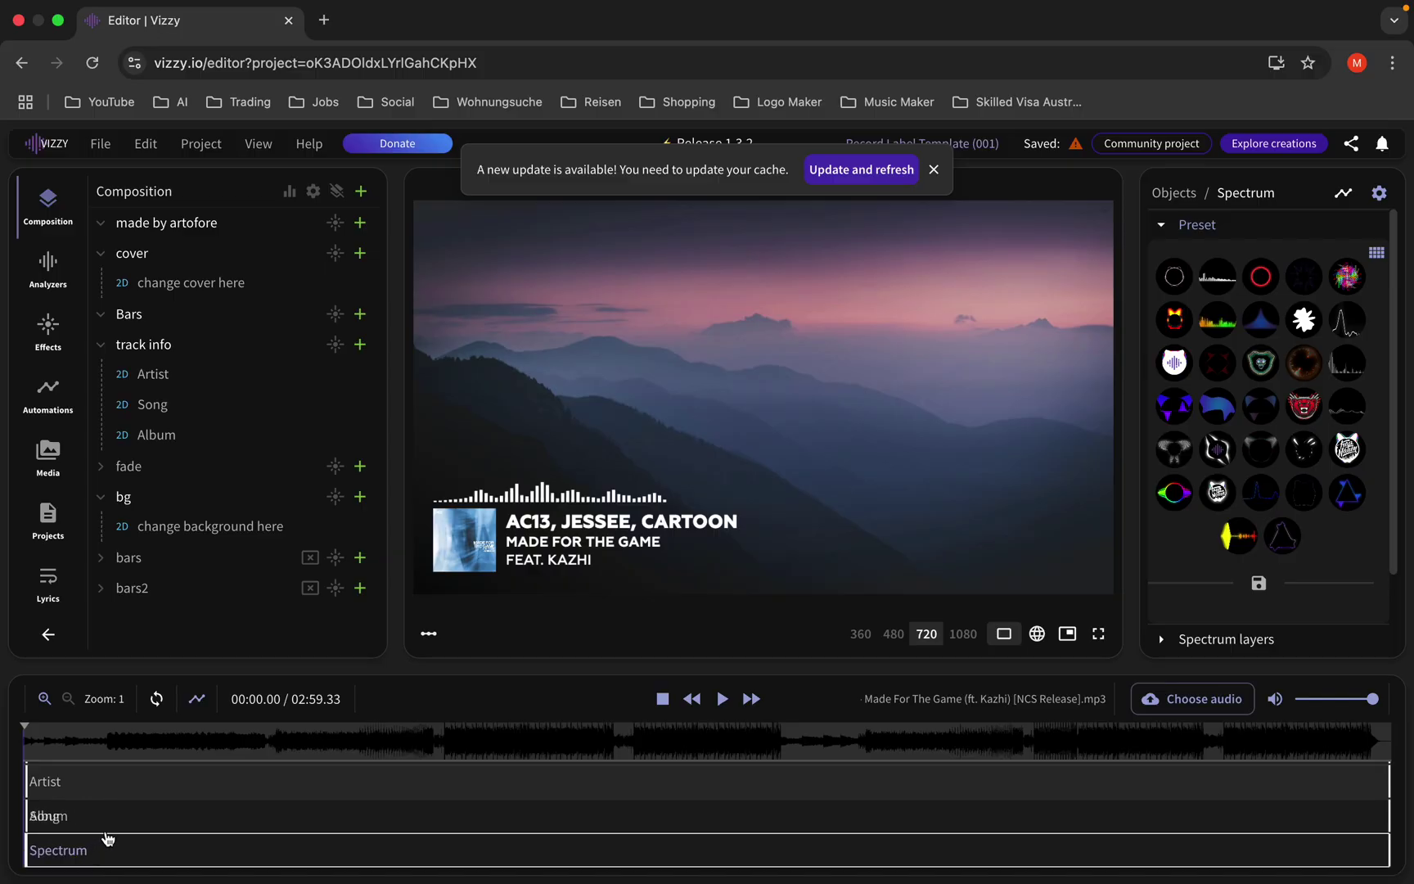
{"action": "scroll", "coordinate": [106, 838], "scroll_direction": "up", "scroll_amount": 3}
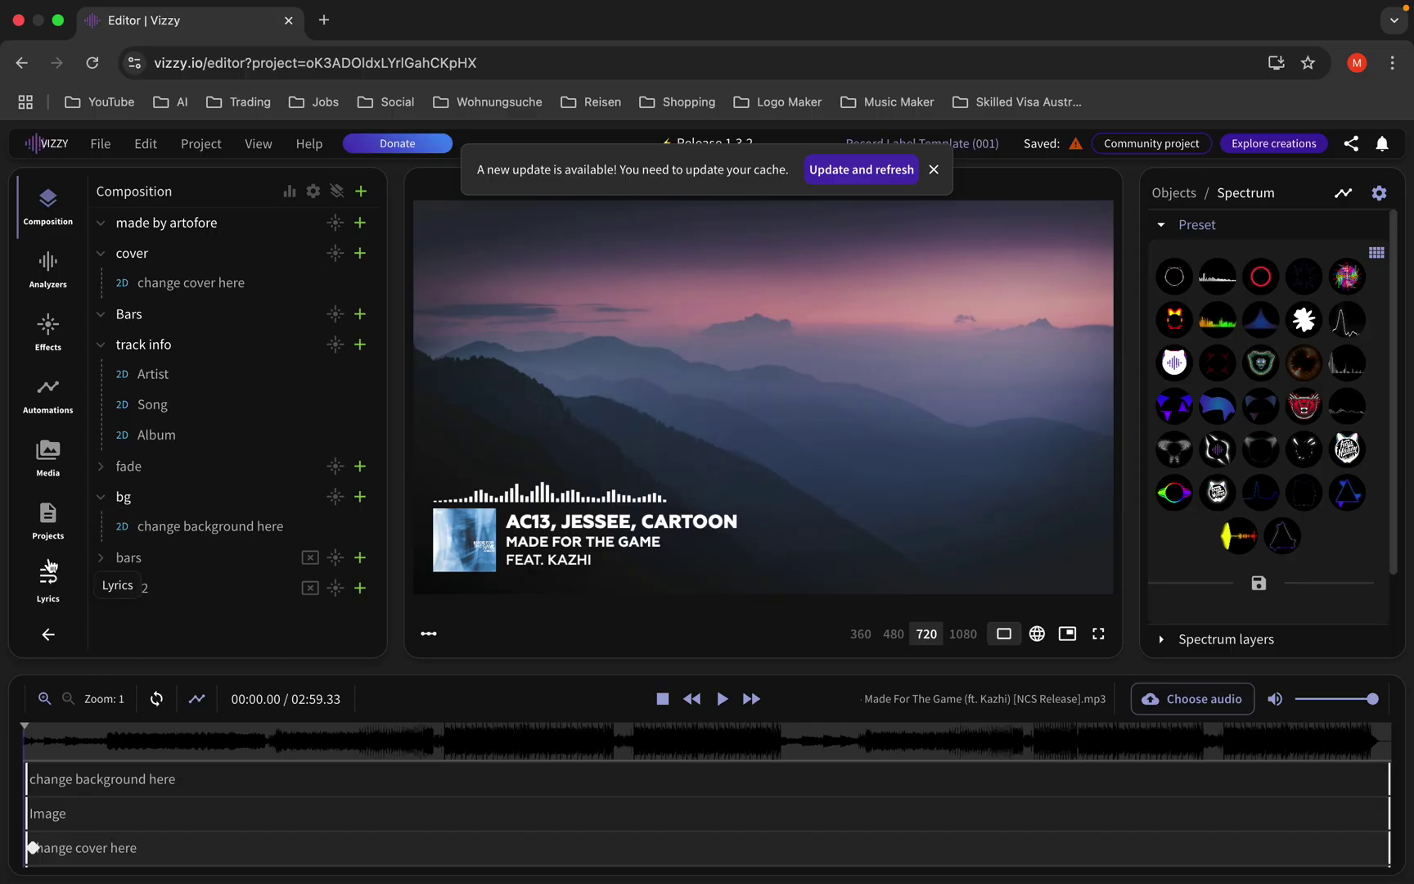
Upload the audio file Dawood Sarkhosh Adam Balay Boore.mp3 from the Desktop to the project's media.
{"action": "left_click", "coordinate": [58, 453]}
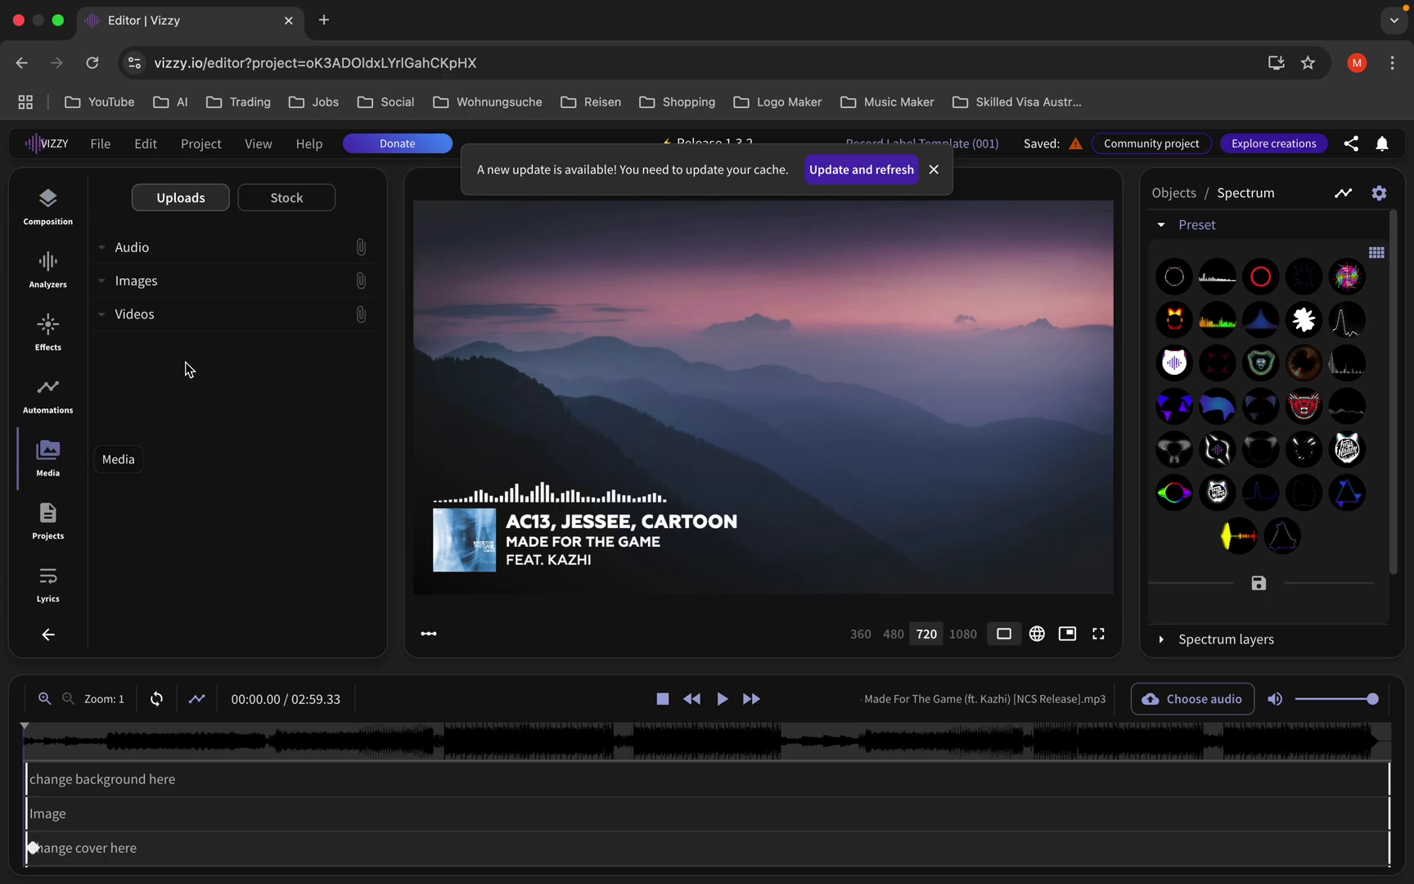
{"action": "left_click", "coordinate": [361, 248]}
{"action": "left_click", "coordinate": [377, 382]}
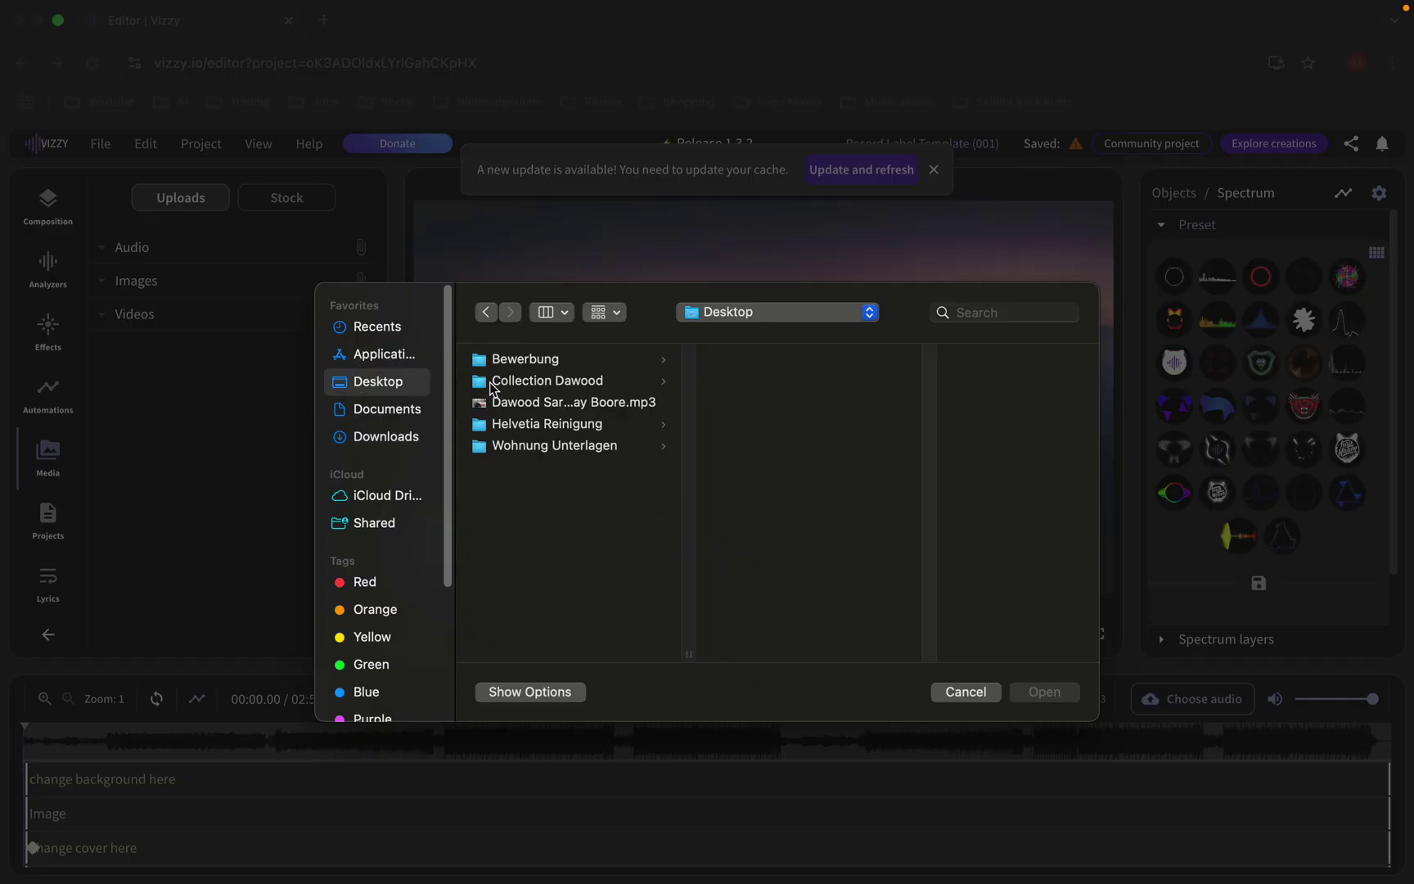
{"action": "left_click", "coordinate": [522, 405]}
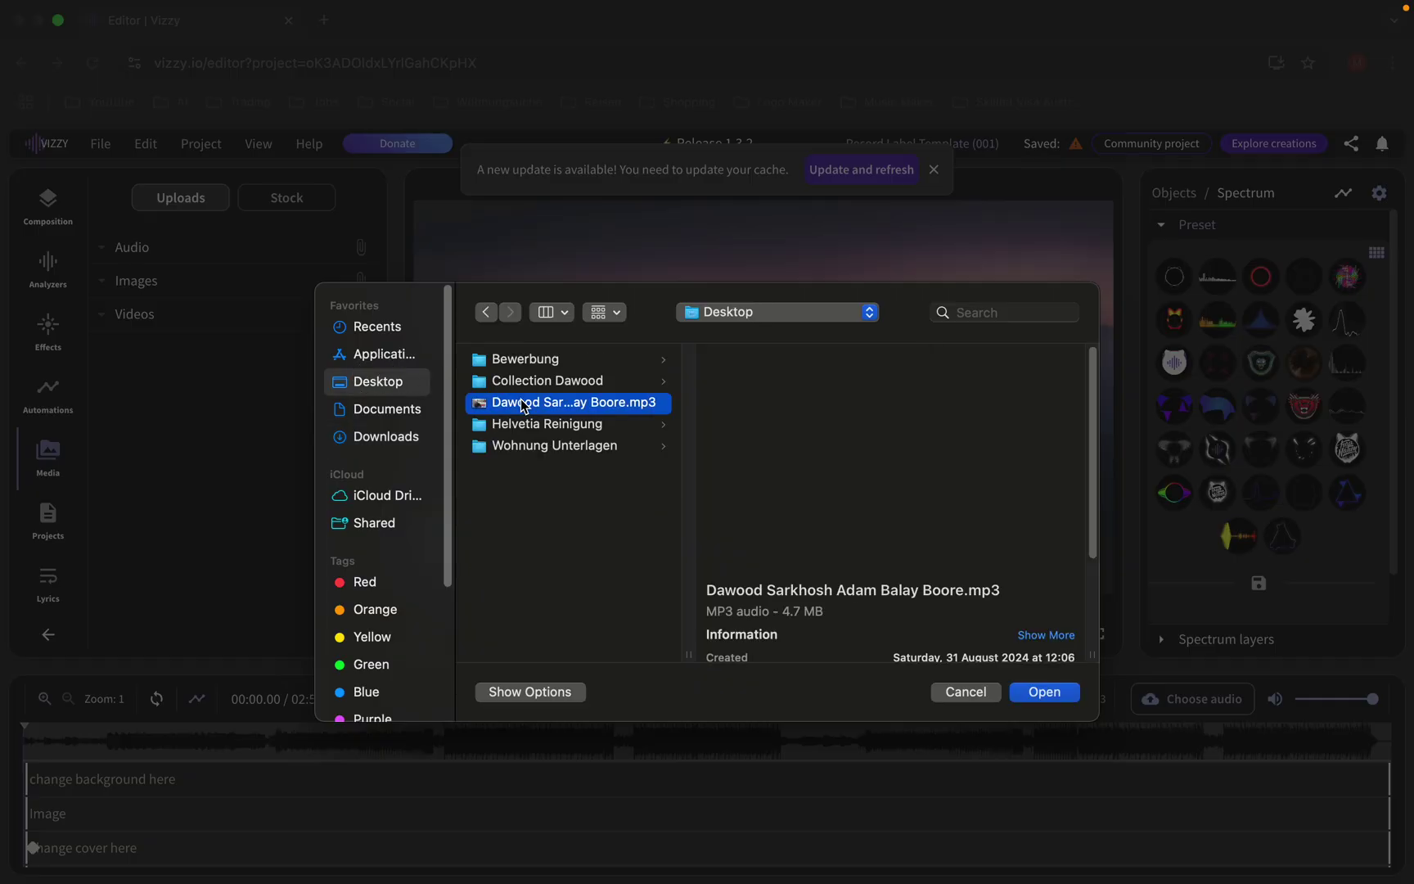
{"action": "left_click", "coordinate": [1046, 694]}
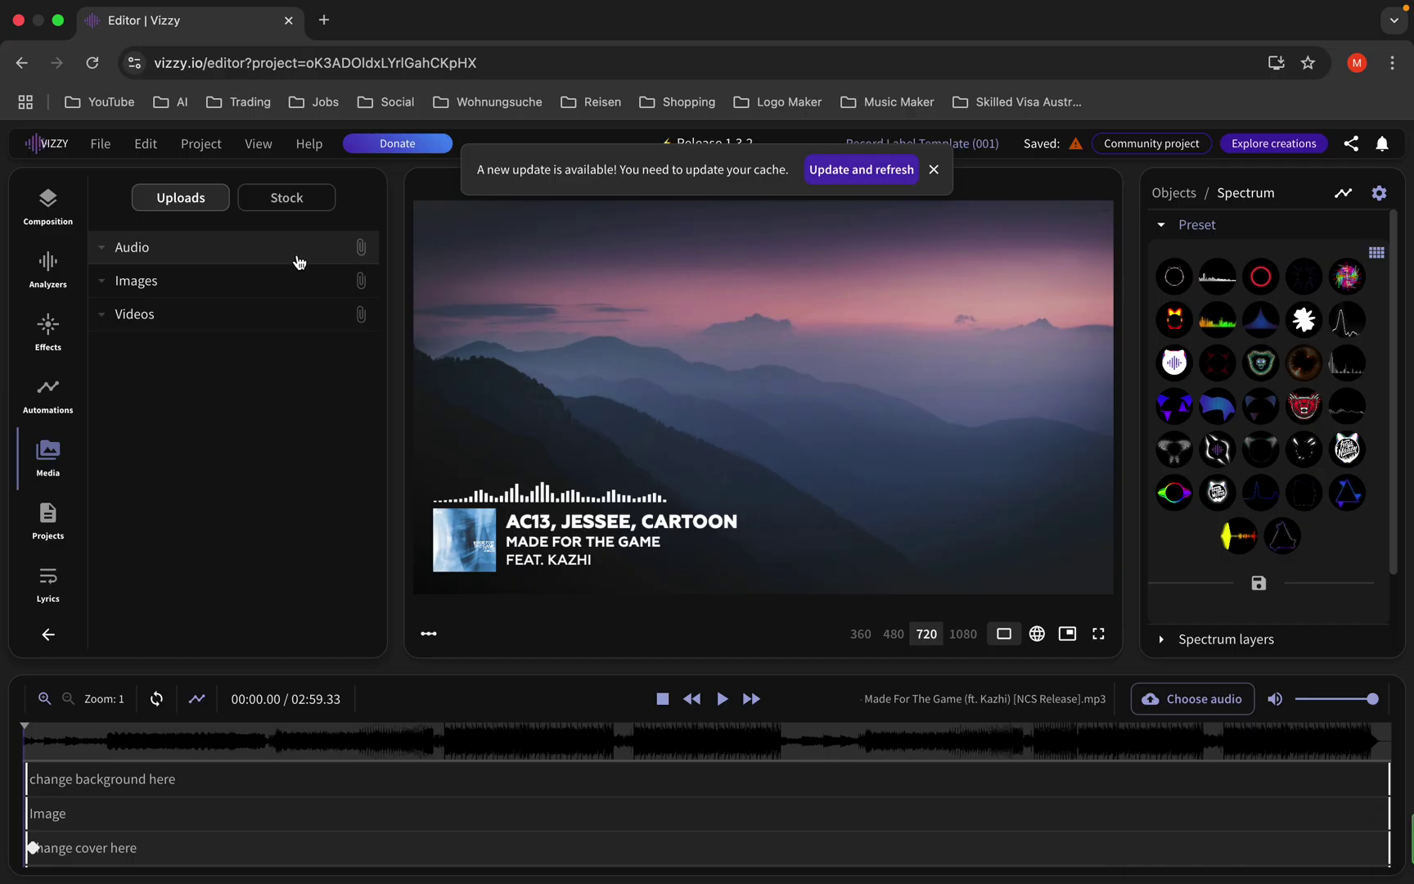
Set the uploaded Dawood Sarkhosh Adam Balay Boore.mp3 as the project's song and briefly preview its playback.
{"action": "left_click", "coordinate": [299, 262]}
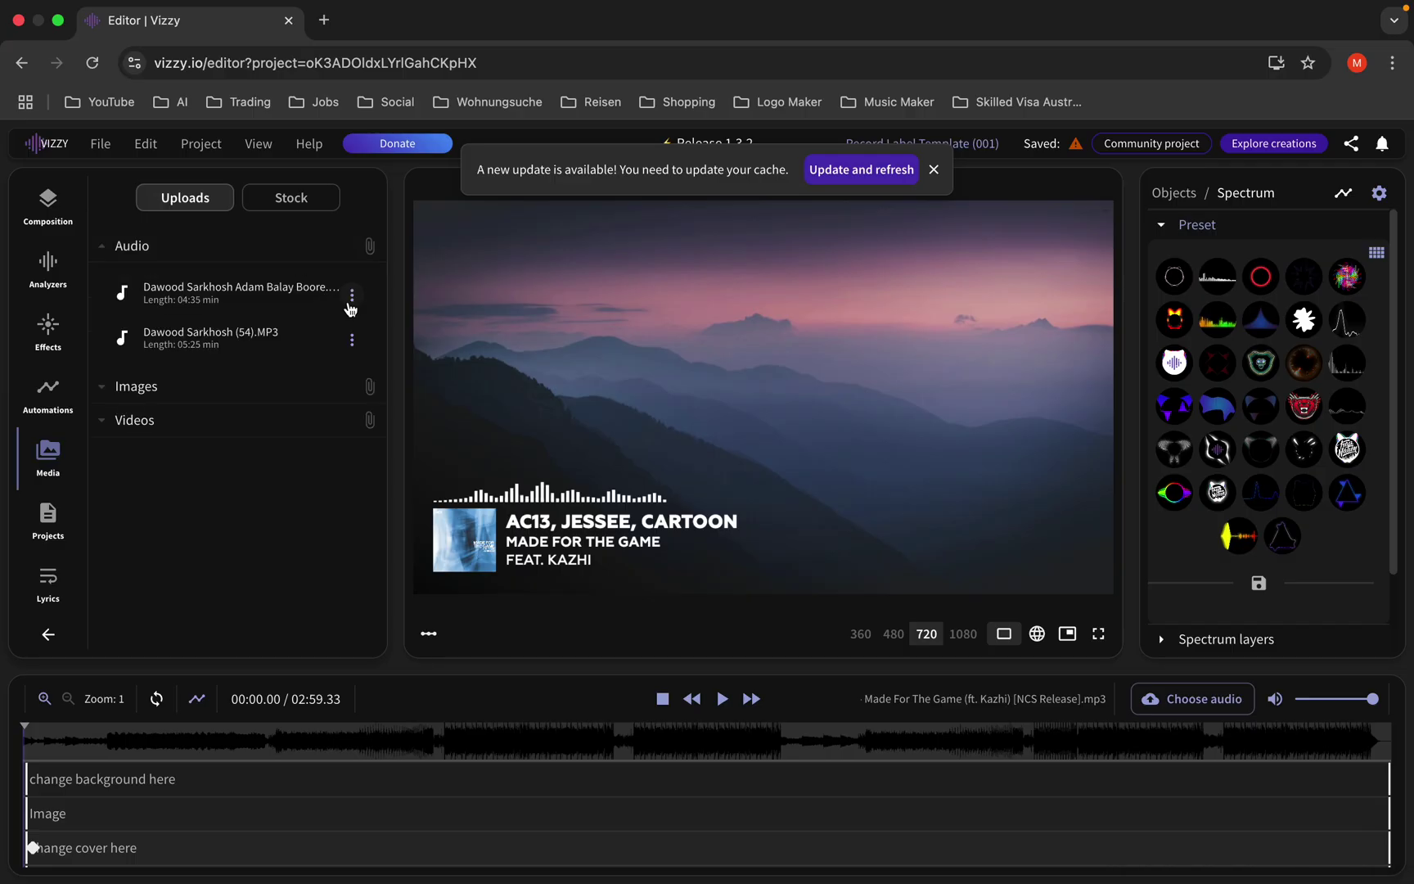
{"action": "left_click", "coordinate": [352, 297]}
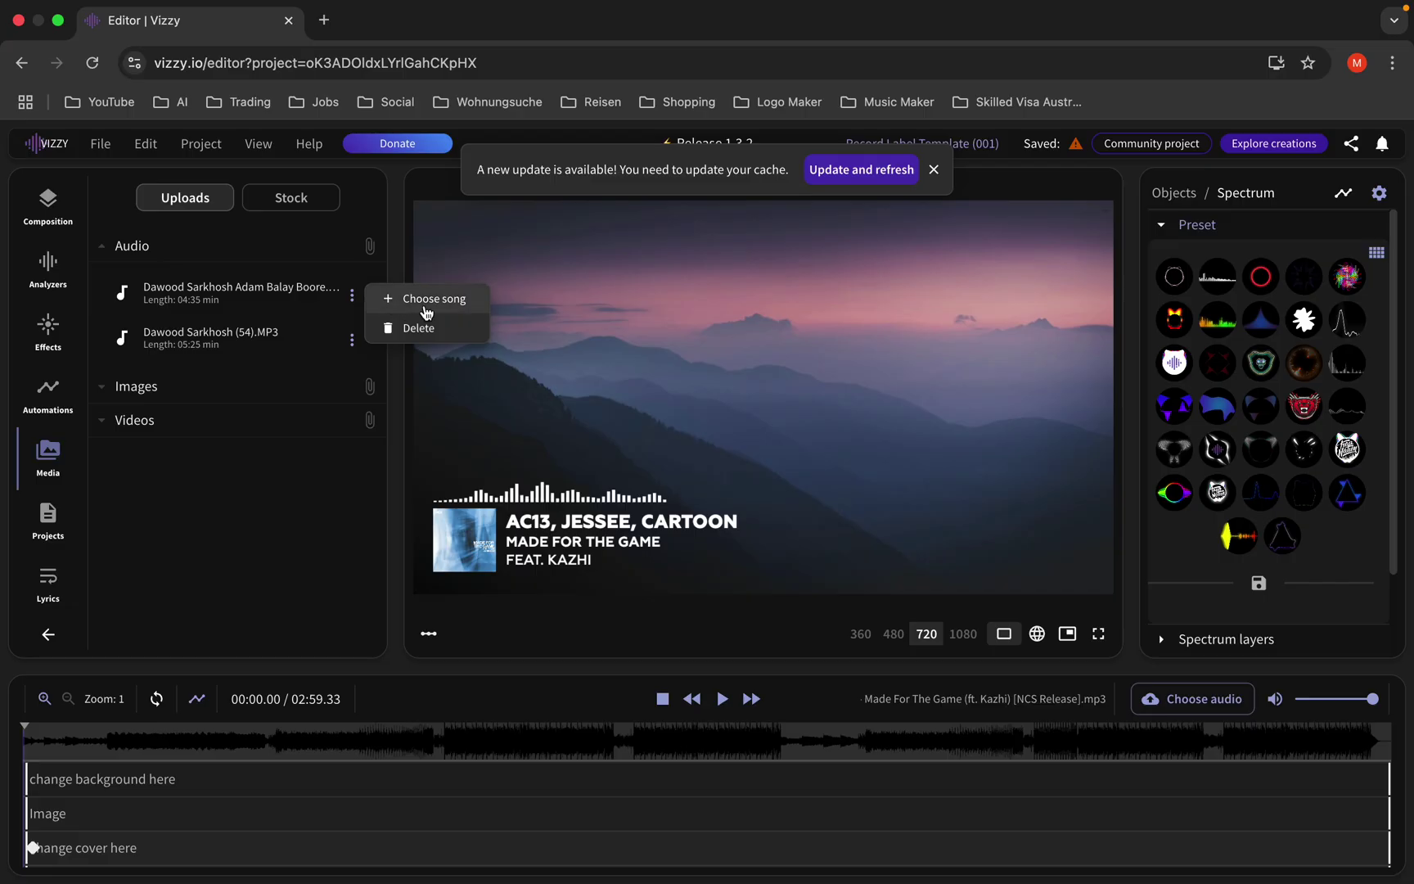
{"action": "left_click", "coordinate": [426, 299]}
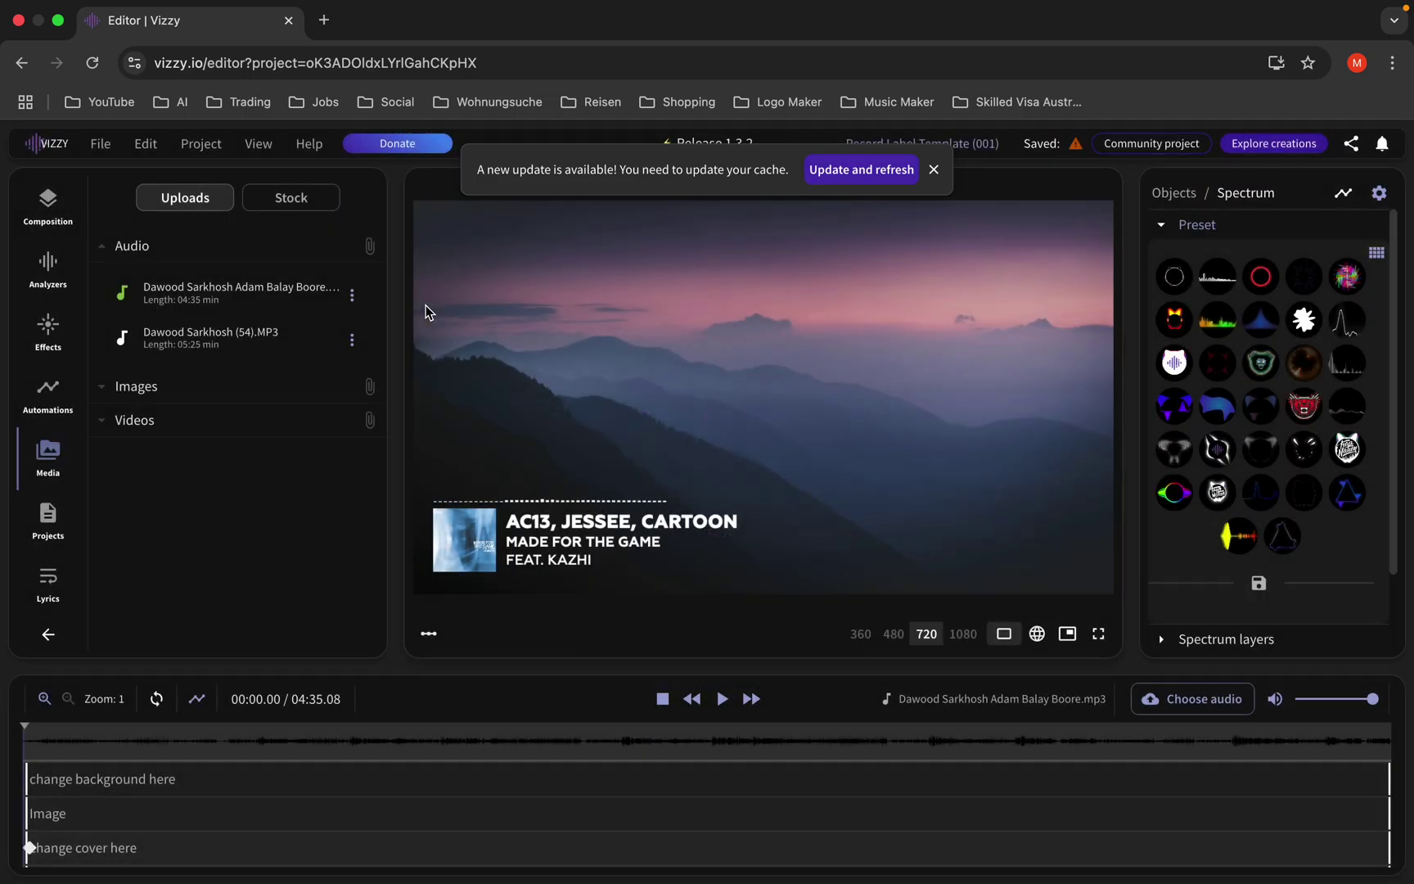
{"action": "left_click", "coordinate": [721, 700]}
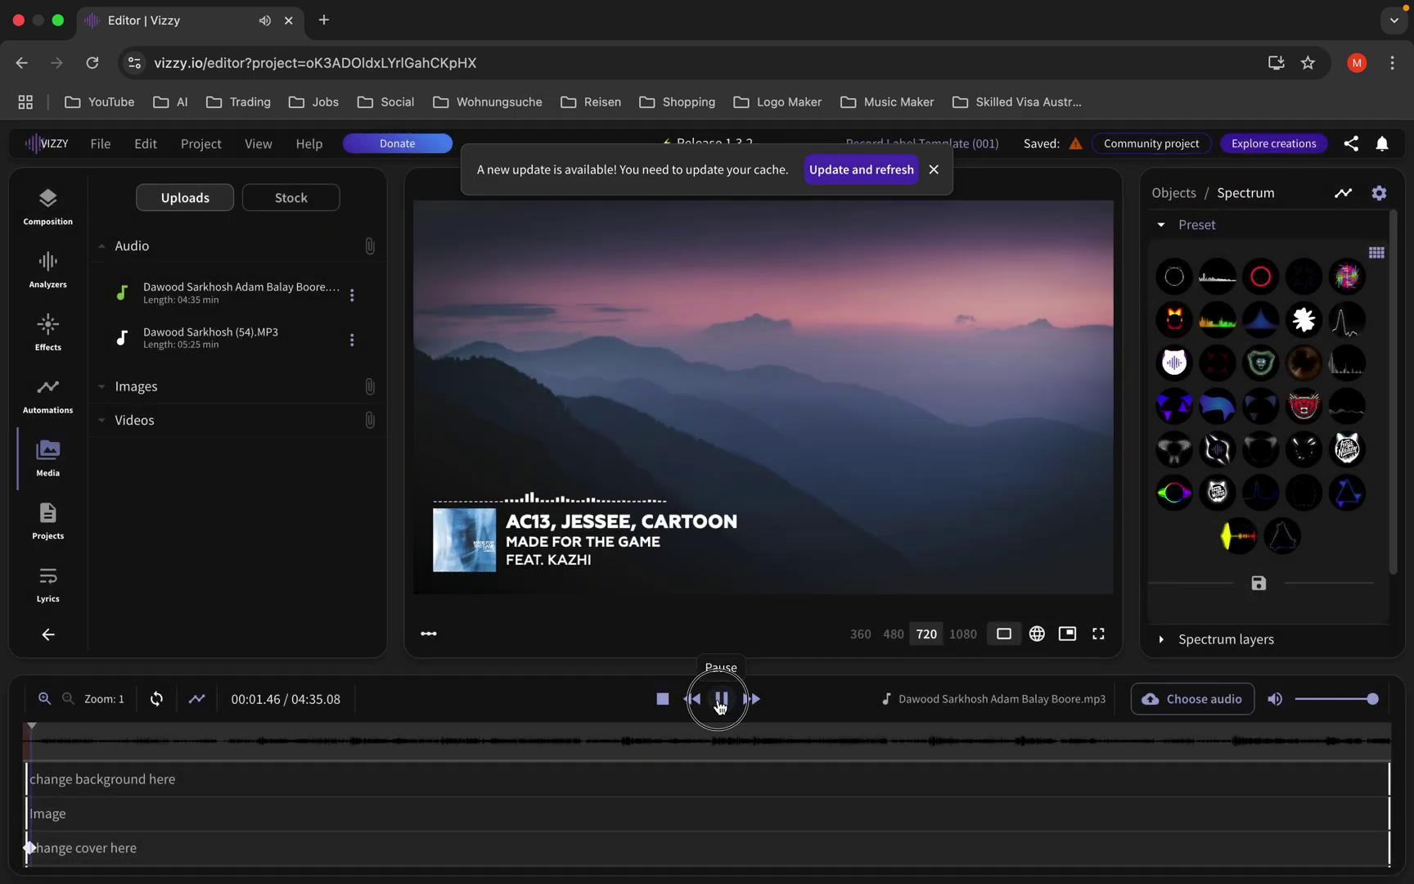
{"action": "left_click", "coordinate": [721, 700]}
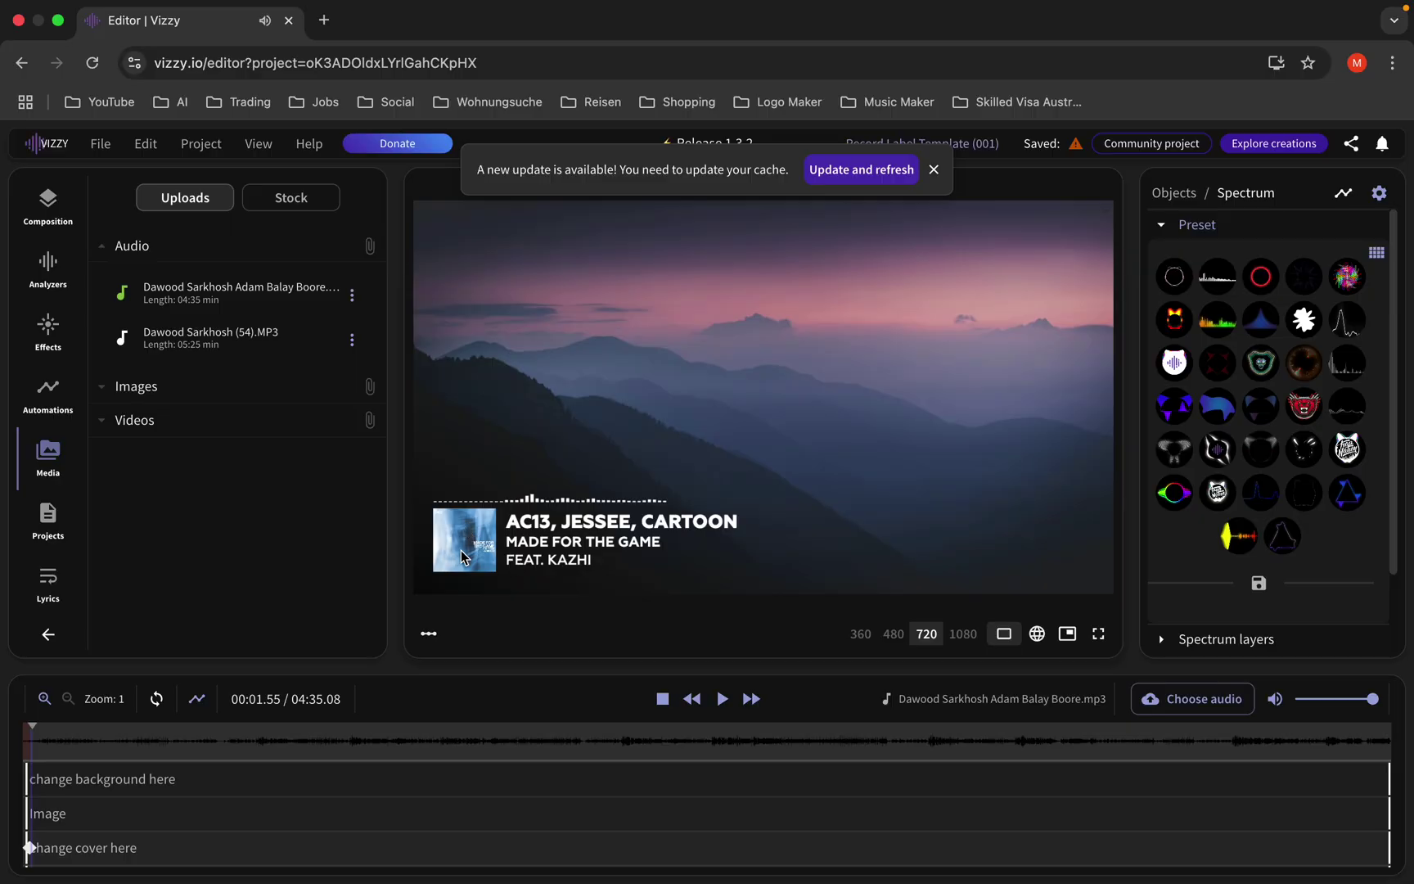
Examine the settings of the Image, change cover here and Artist layers.
{"action": "left_click", "coordinate": [154, 820]}
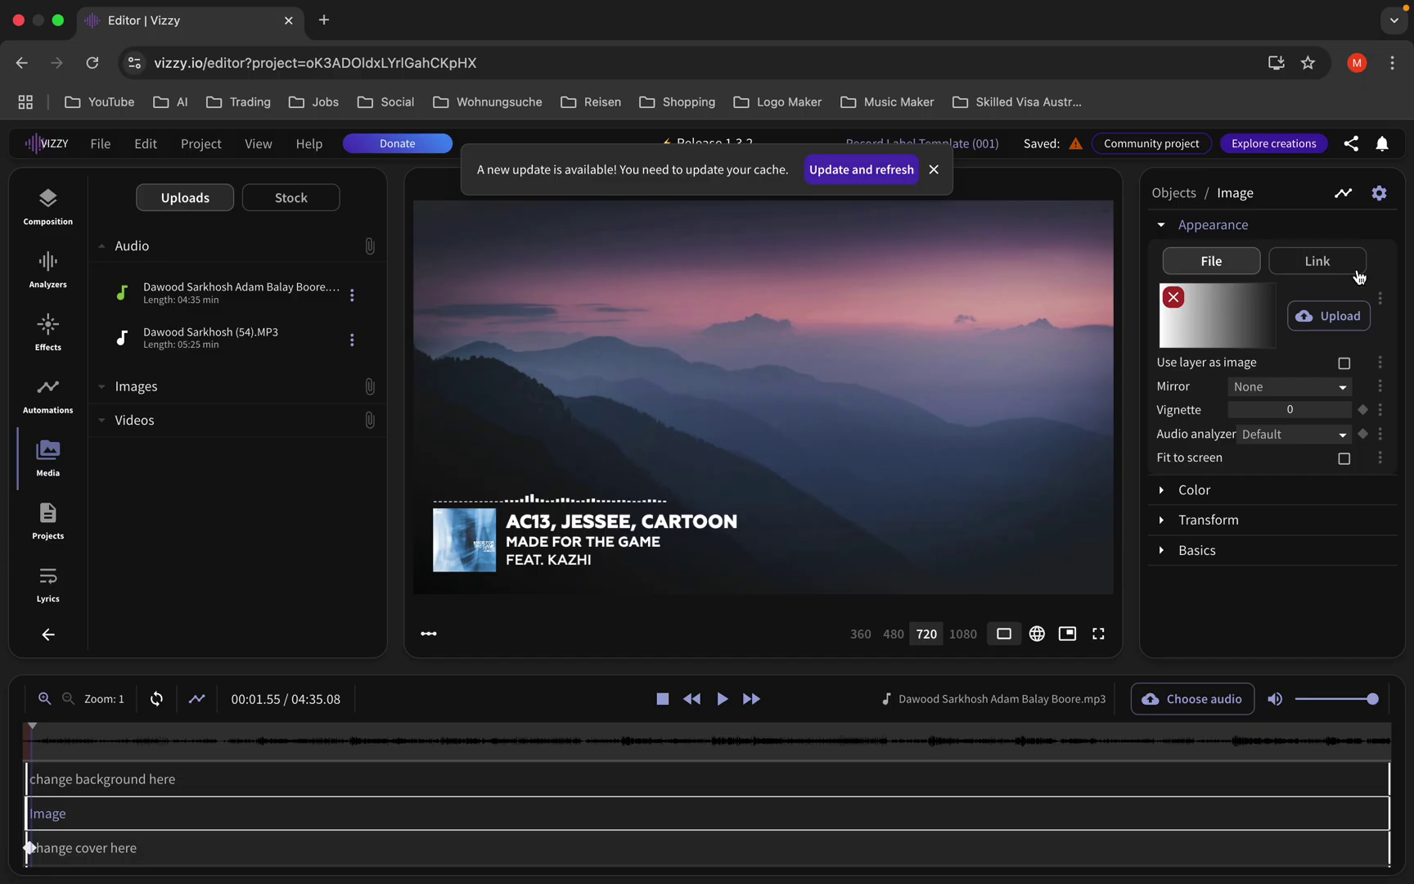
{"action": "left_click", "coordinate": [1314, 315]}
{"action": "left_click", "coordinate": [68, 862]}
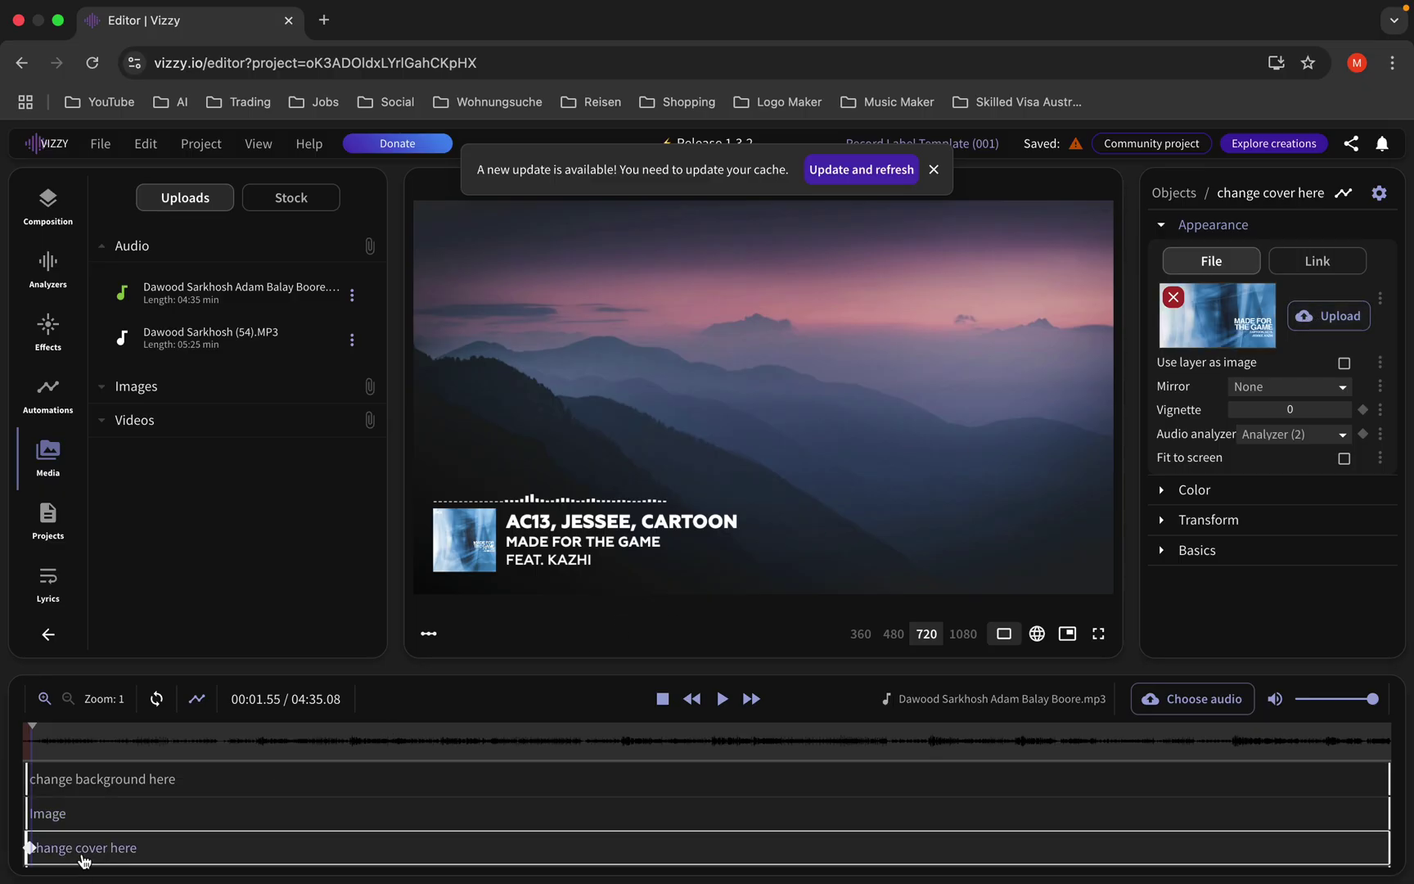
{"action": "scroll", "coordinate": [92, 855], "scroll_direction": "down", "scroll_amount": 2}
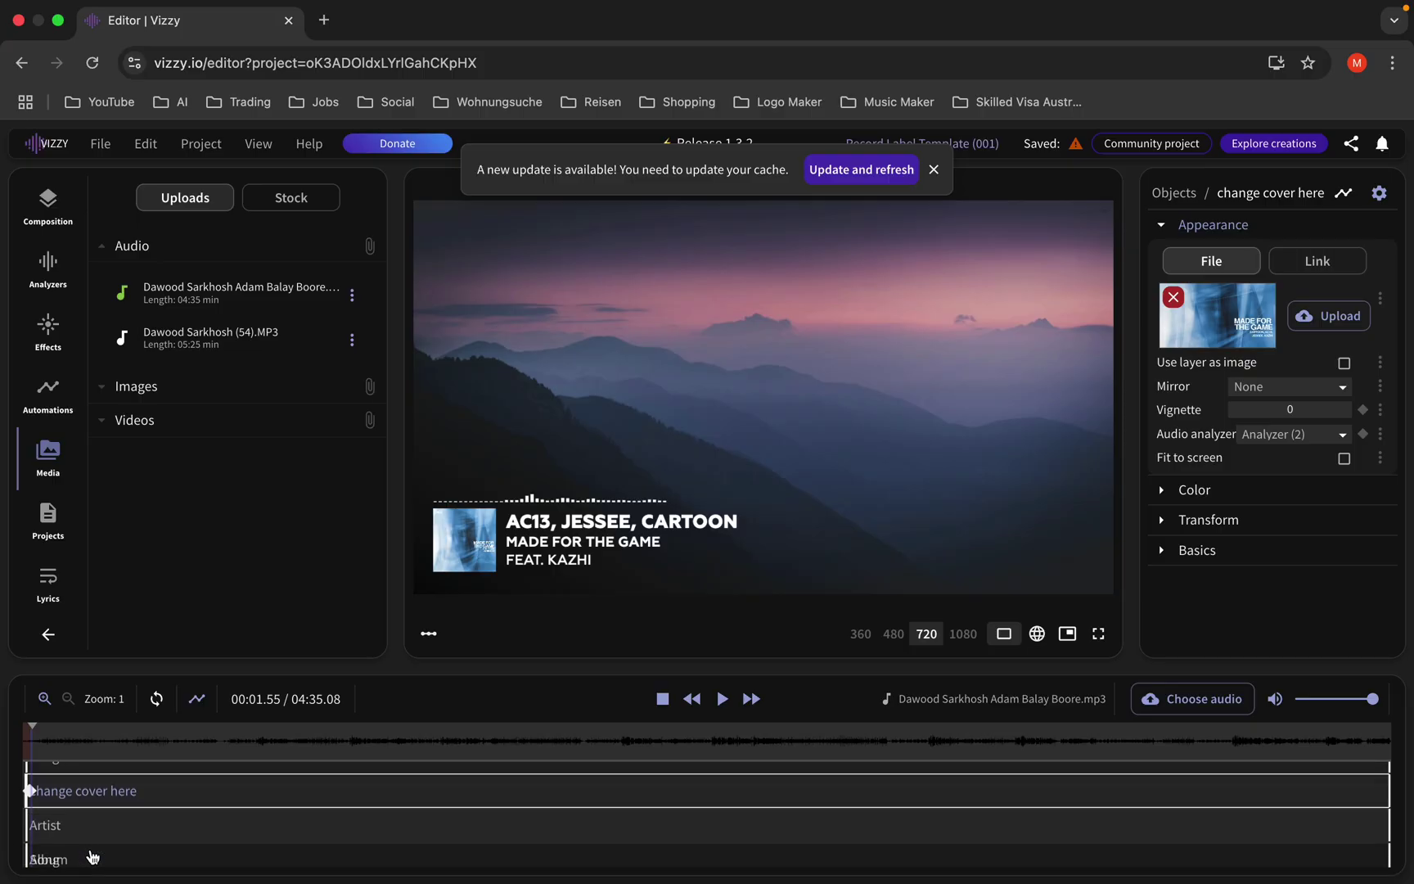
{"action": "left_click", "coordinate": [68, 823]}
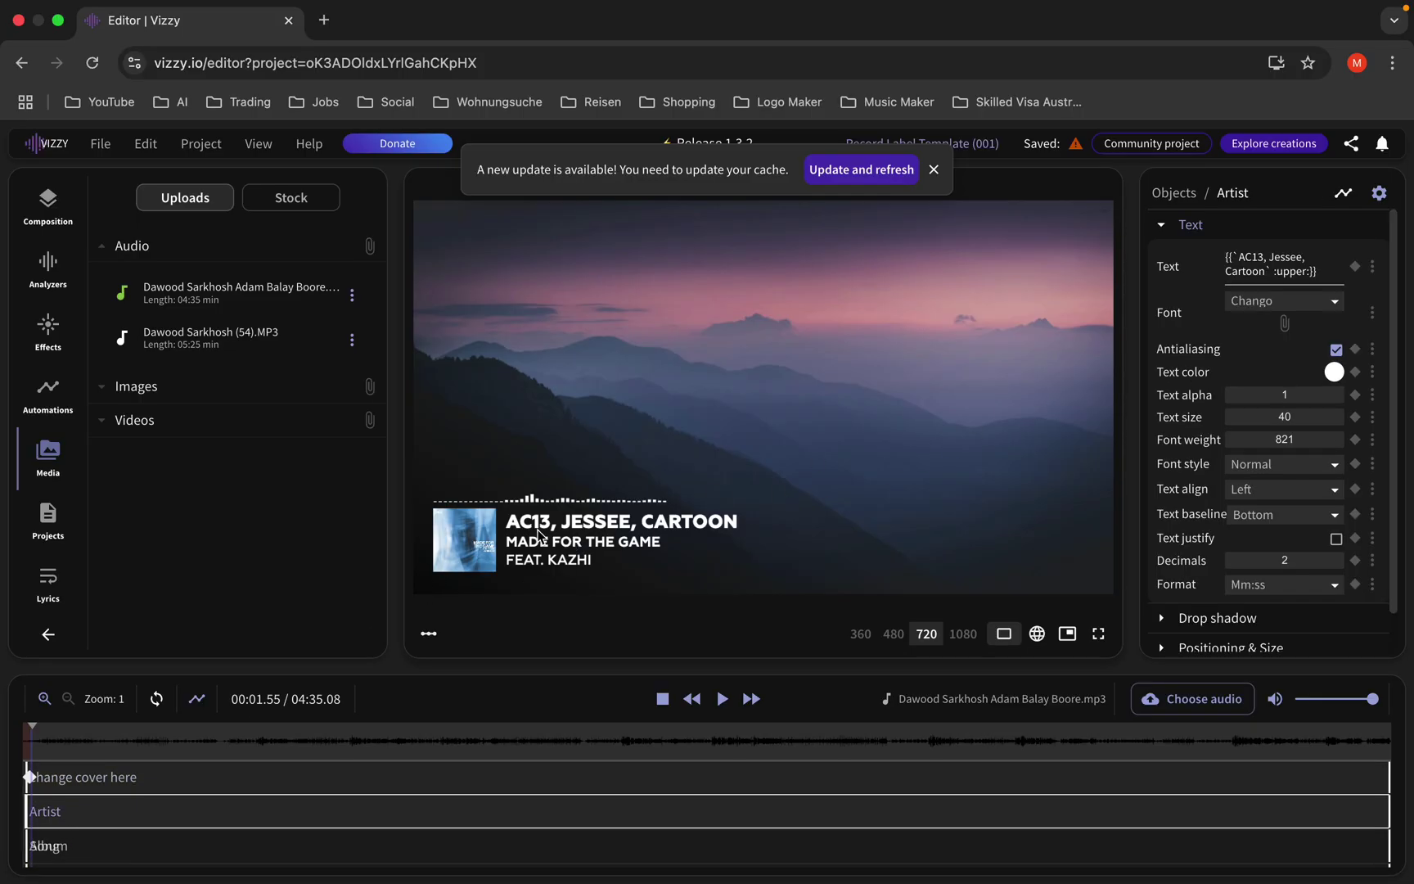
Replace the Artist layer's text with "klsdjflksdjflksdj" and briefly preview the playback.
{"action": "left_click", "coordinate": [1307, 268]}
{"action": "key", "text": "super+a"}
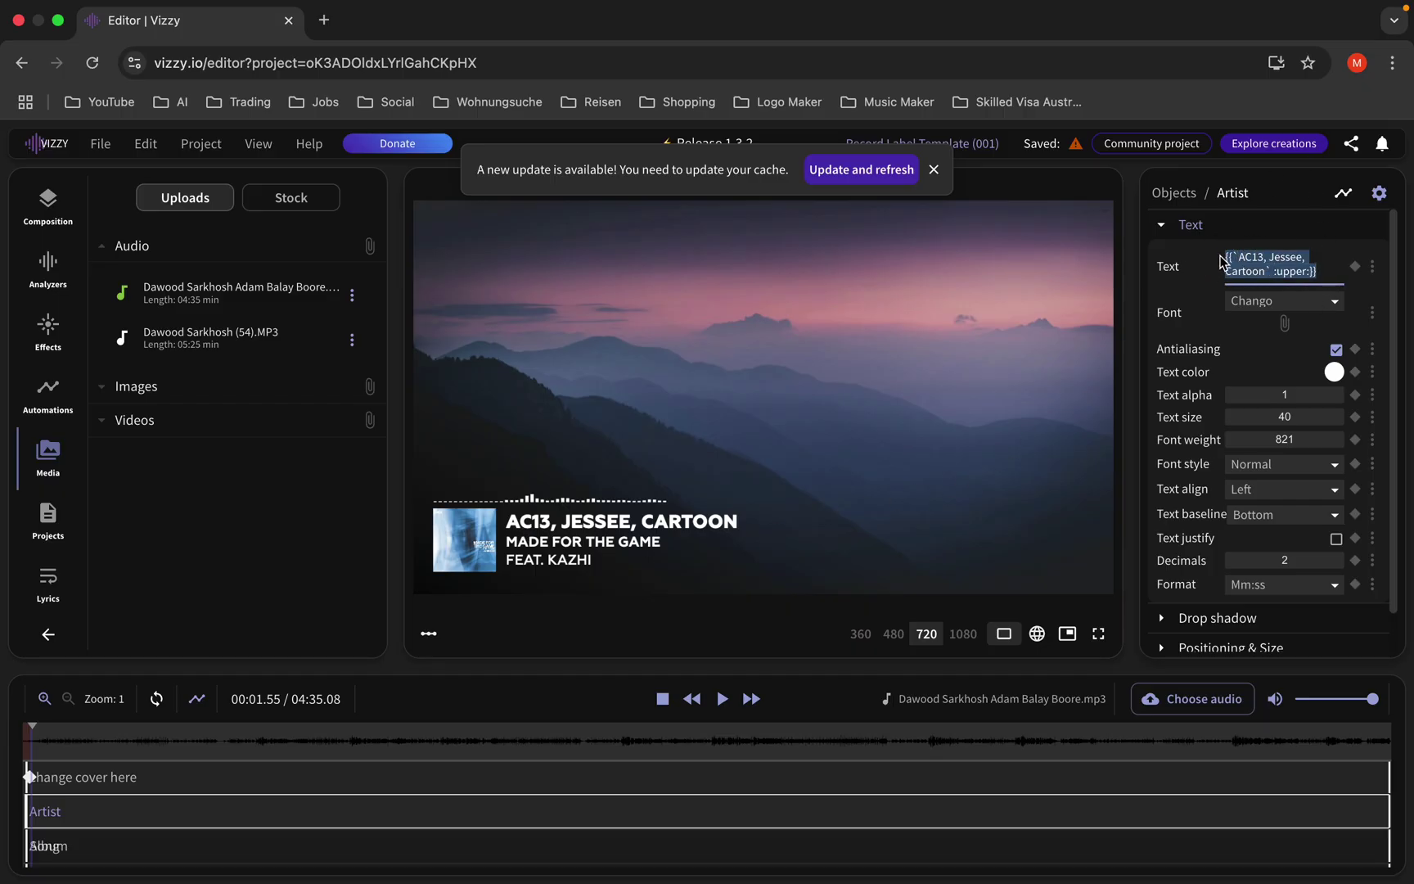
{"action": "key", "text": "BackSpace"}
{"action": "type", "text": "klsdjflksdjflksdj"}
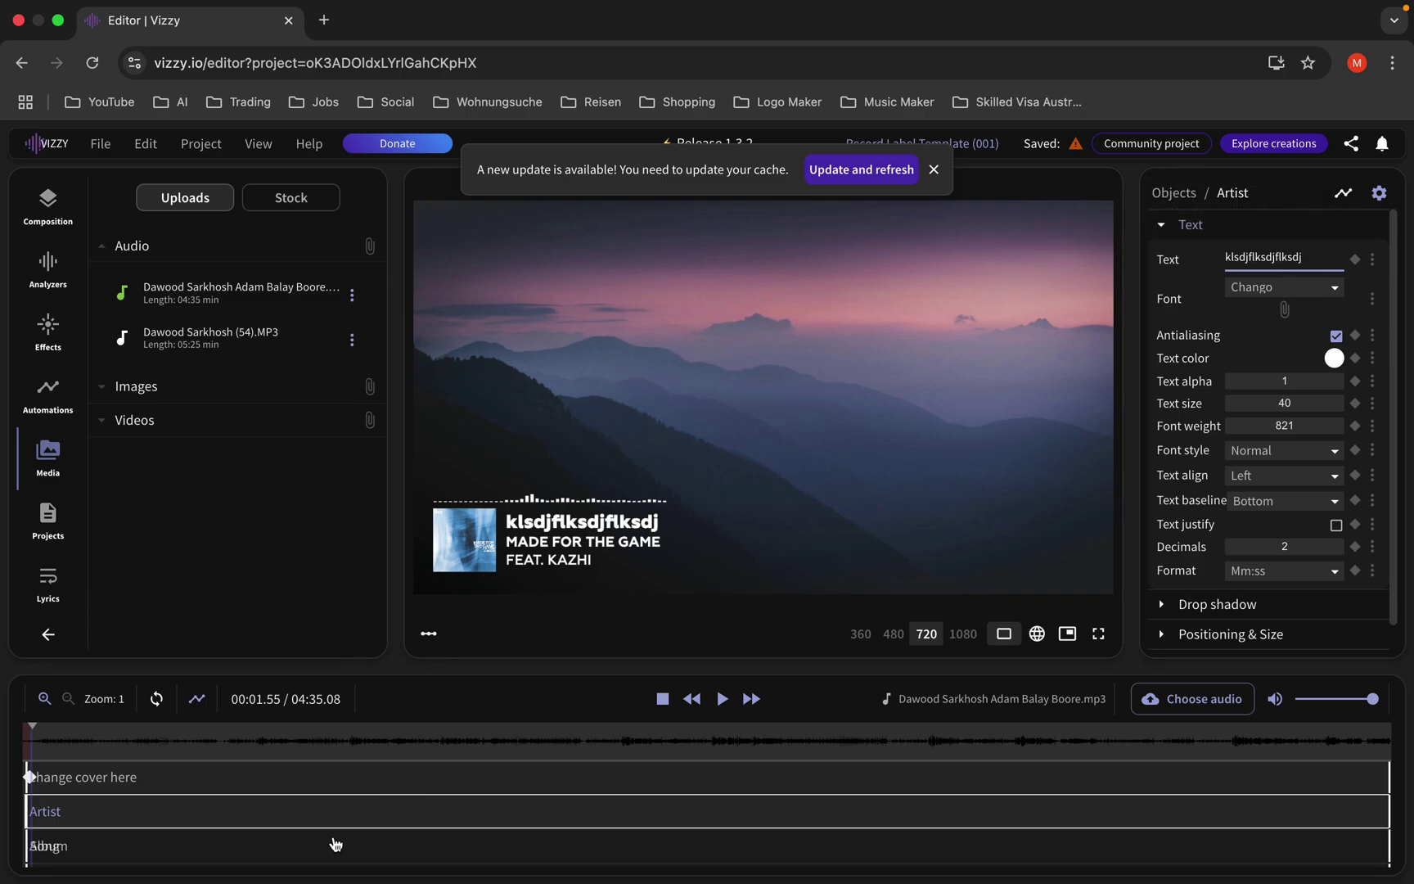
{"action": "left_click", "coordinate": [721, 699]}
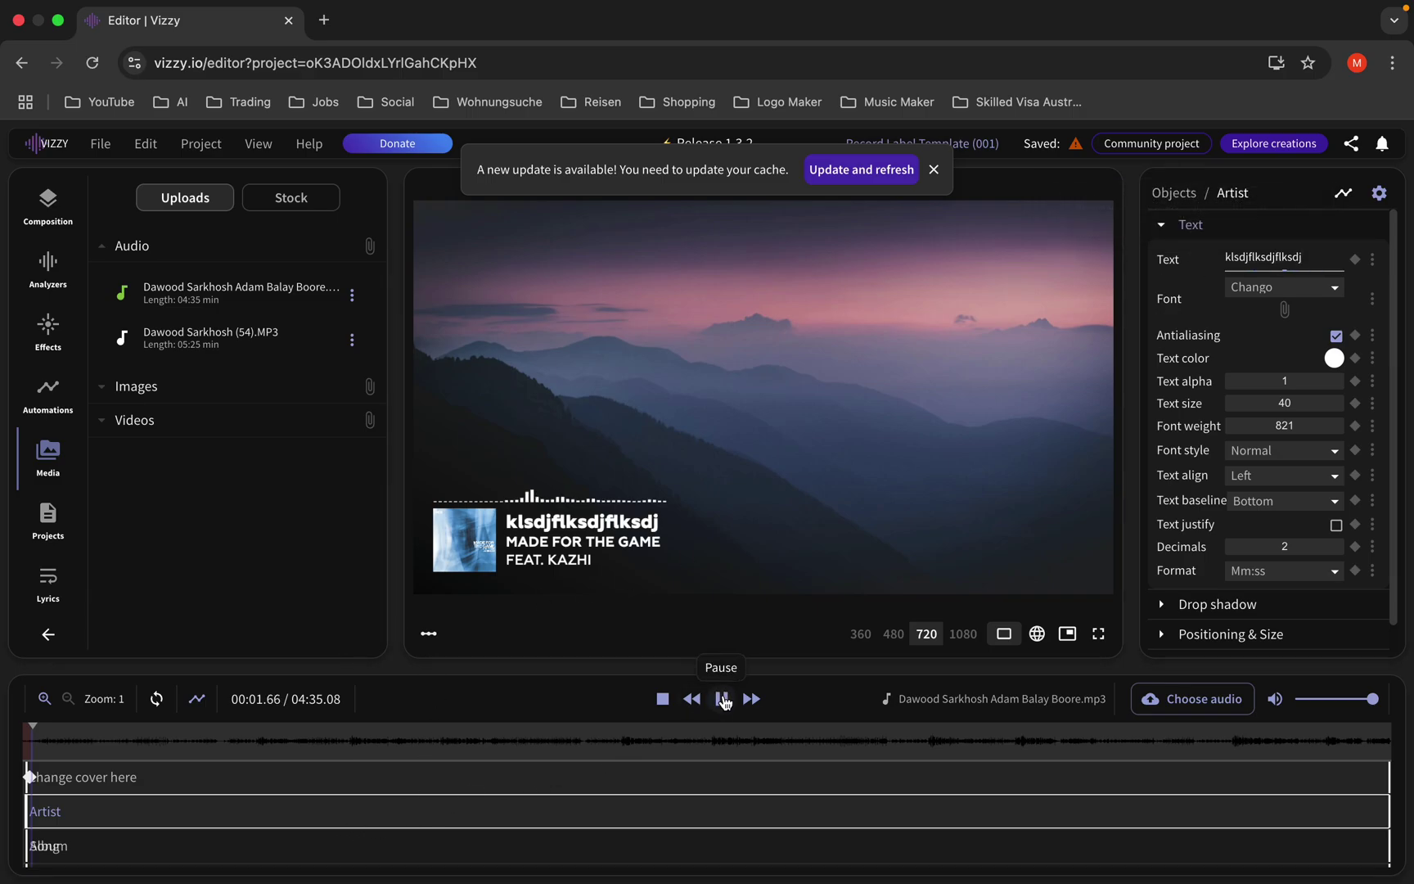
{"action": "left_click", "coordinate": [722, 699]}
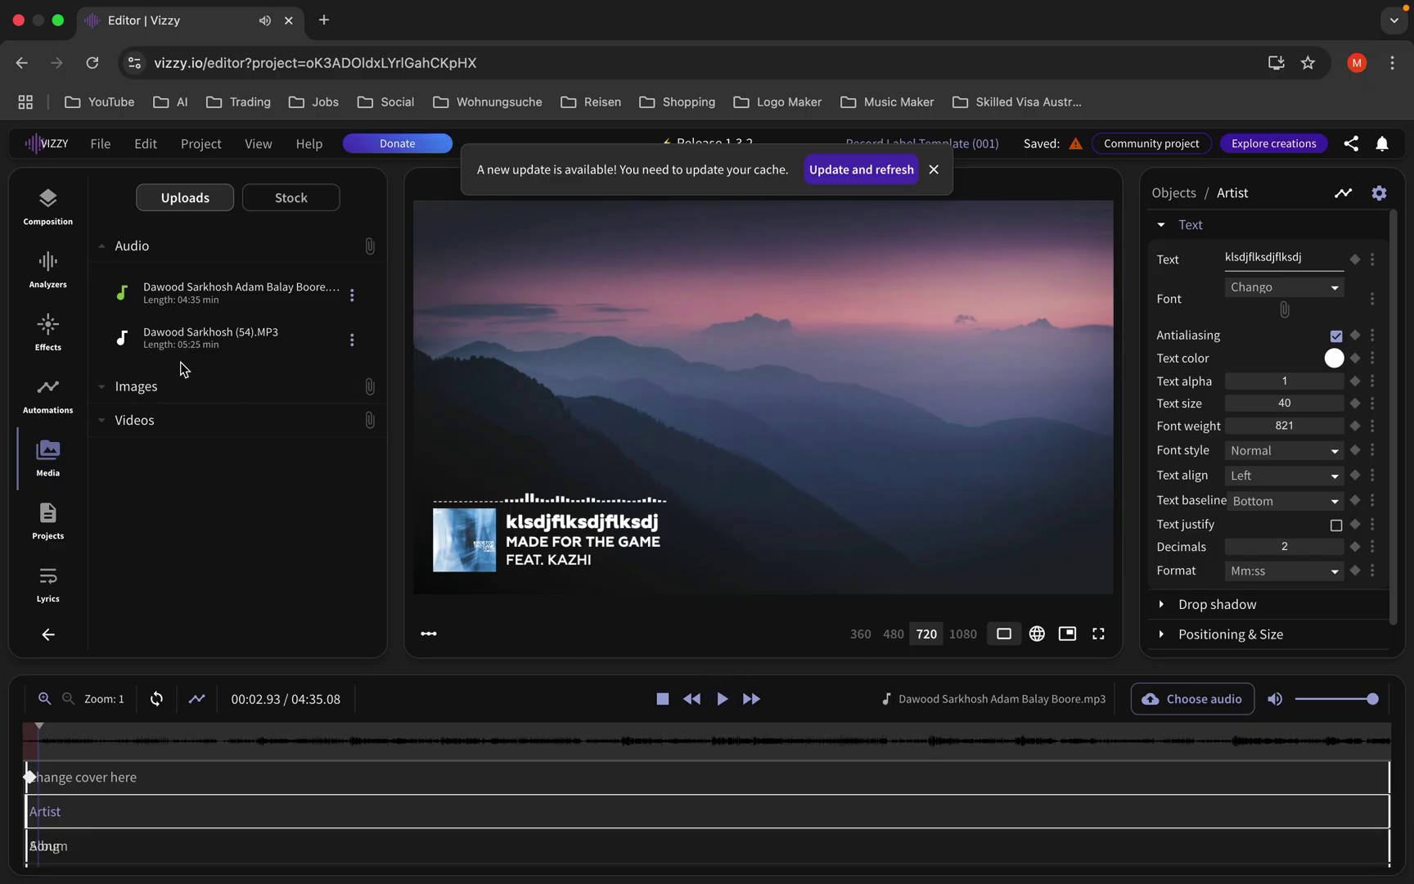
Start exporting the full-length project as a 1280x720 (720p) video at 60 FPS and check the export progress.
{"action": "left_click", "coordinate": [99, 147]}
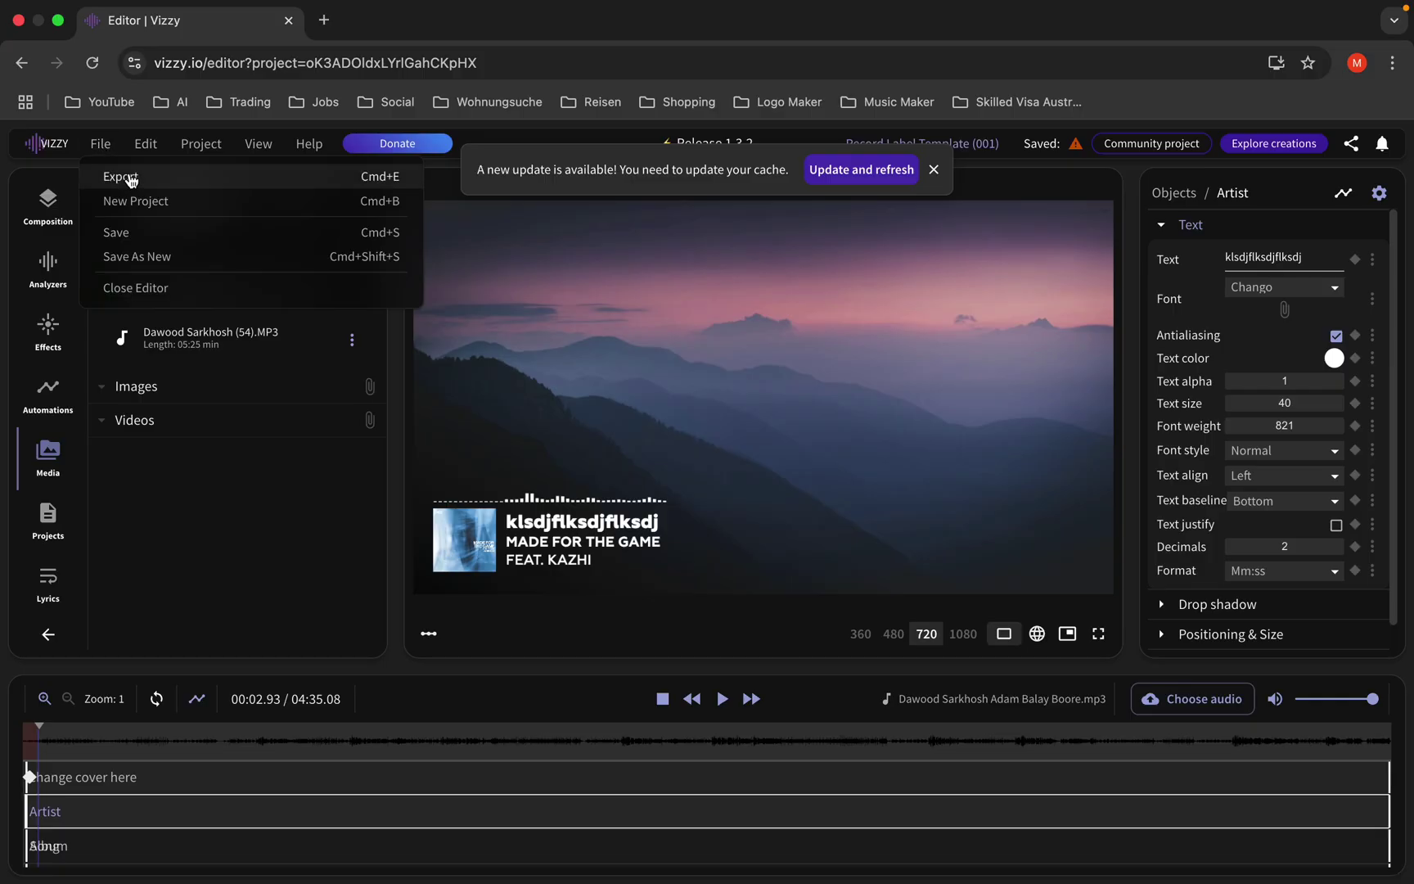
{"action": "left_click", "coordinate": [127, 176]}
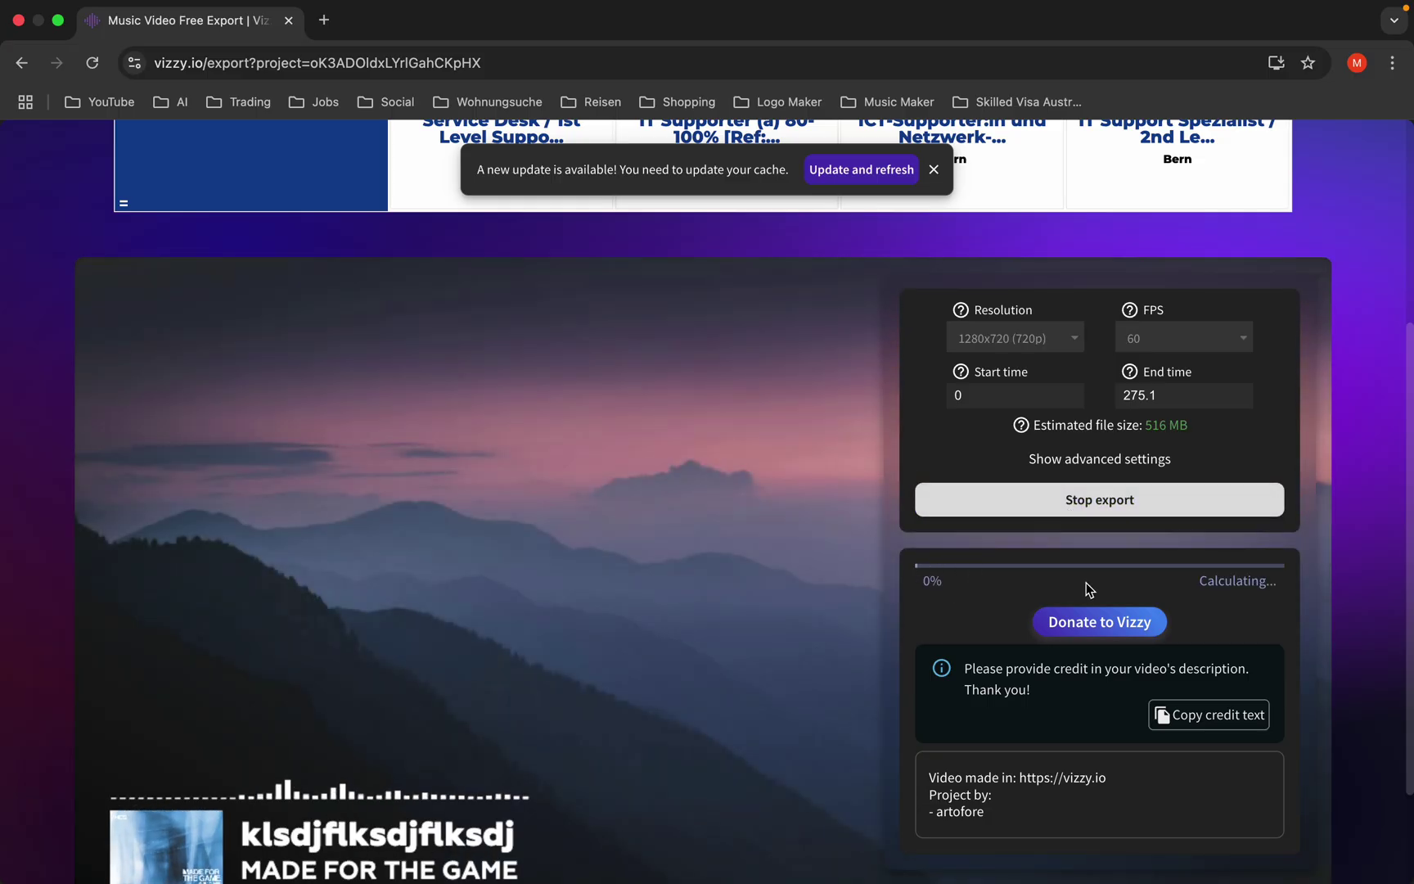
{"action": "scroll", "coordinate": [754, 626], "scroll_direction": "down", "scroll_amount": 3}
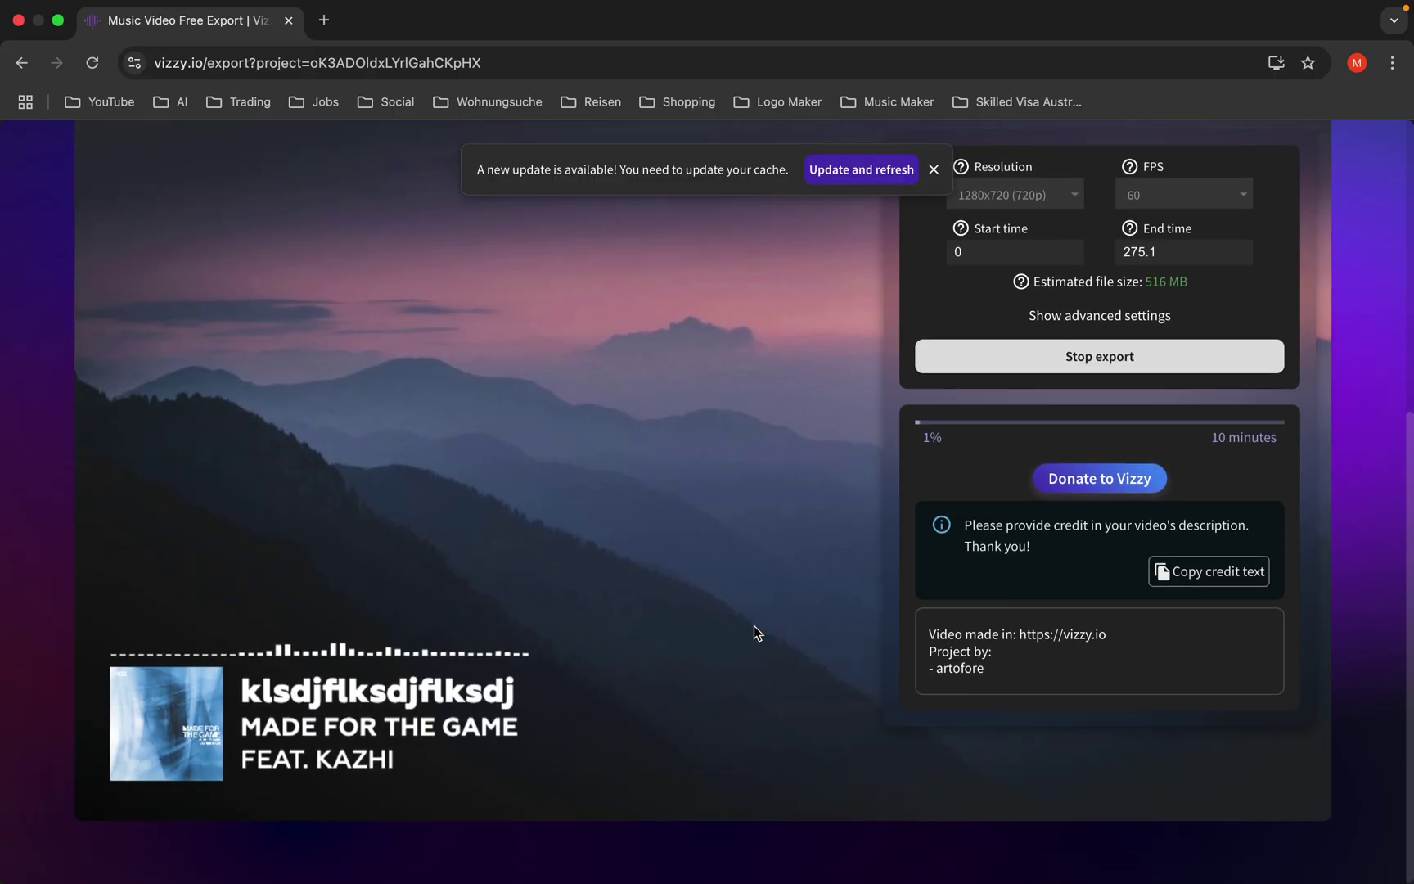
{"action": "mouse_move", "coordinate": [846, 4]}
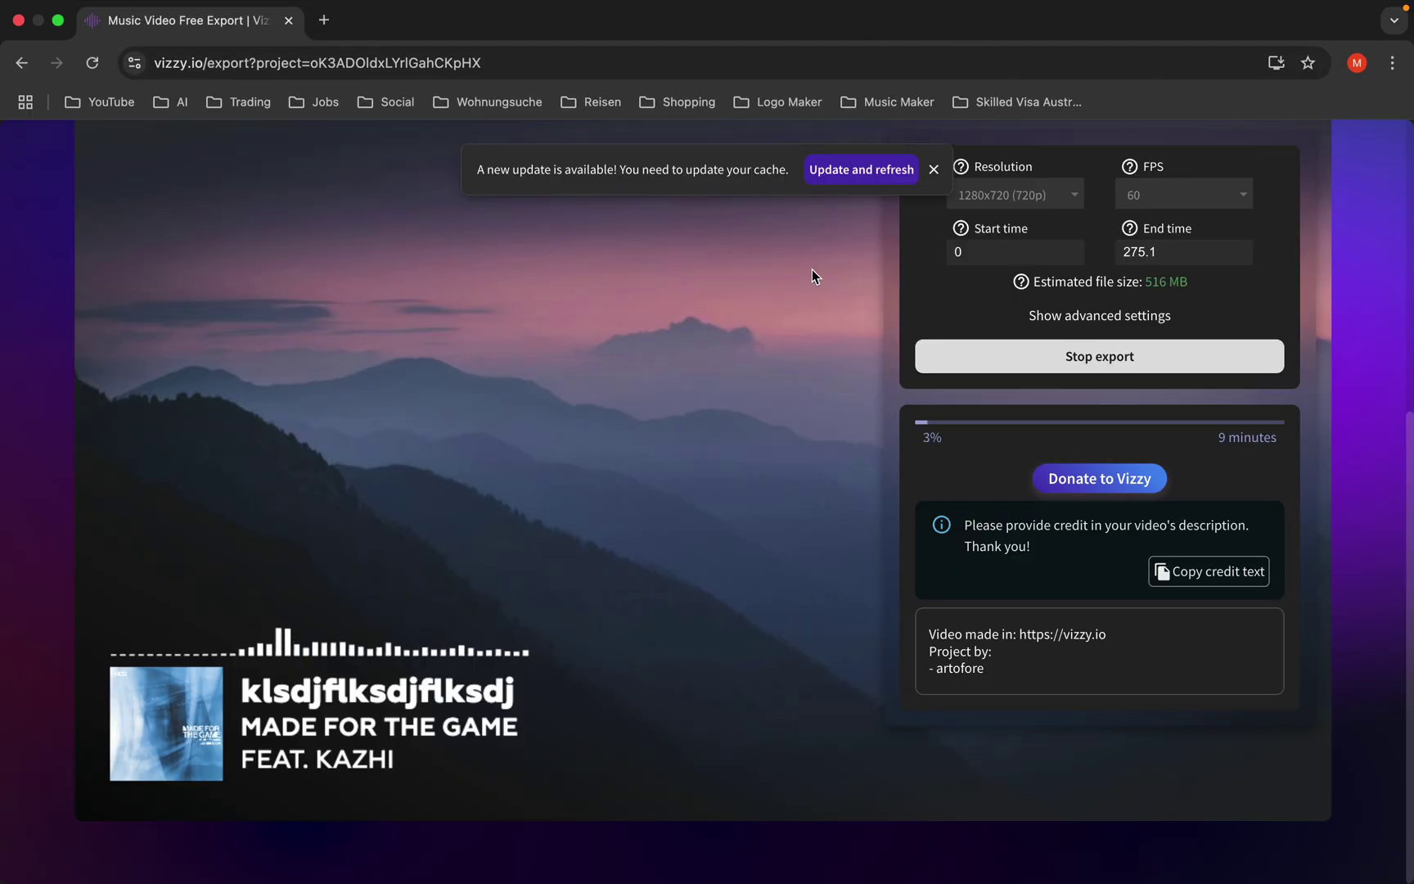
{"action": "mouse_move", "coordinate": [939, 9]}
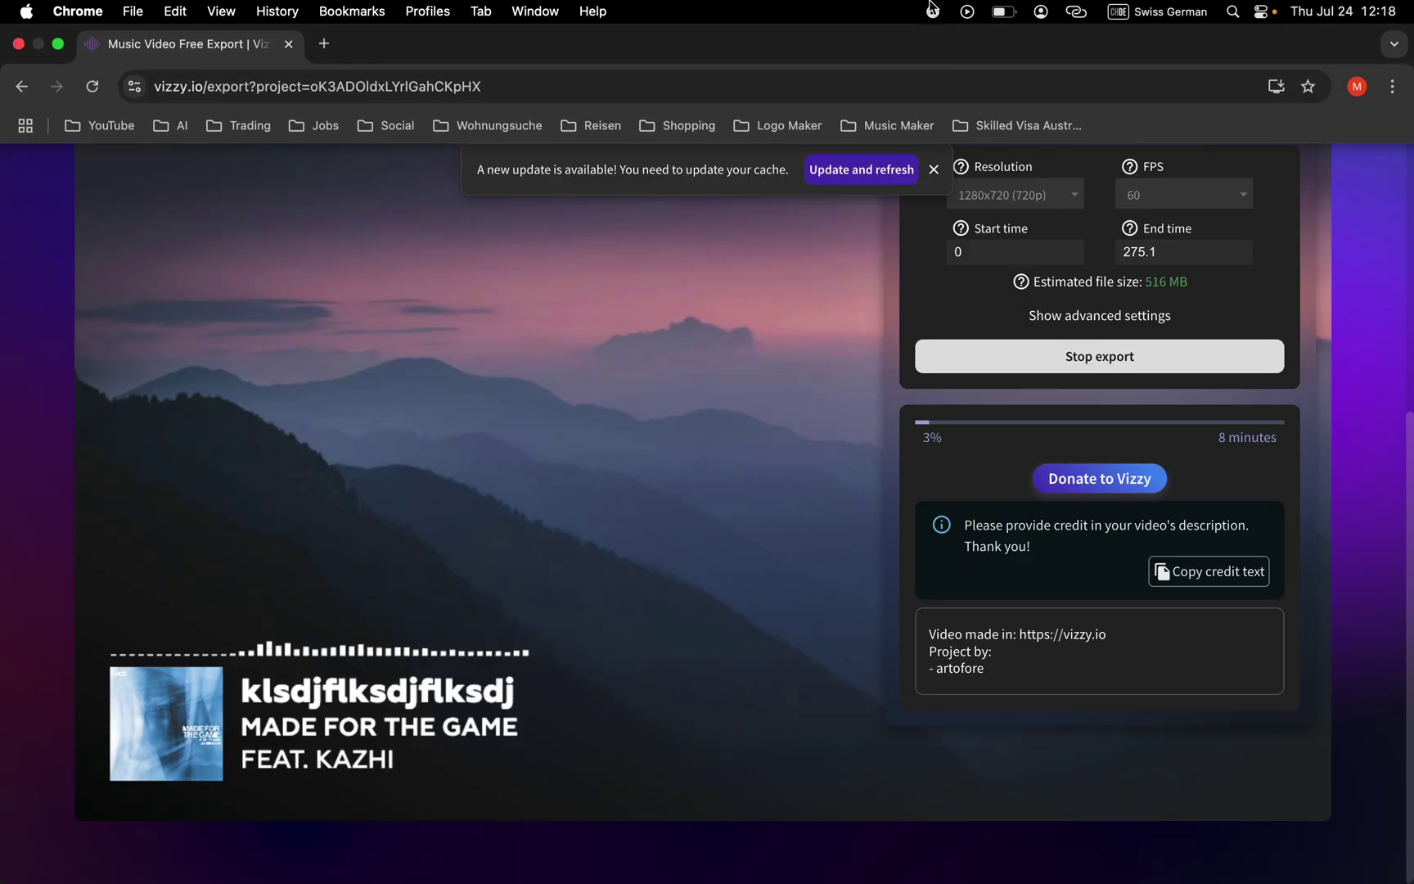